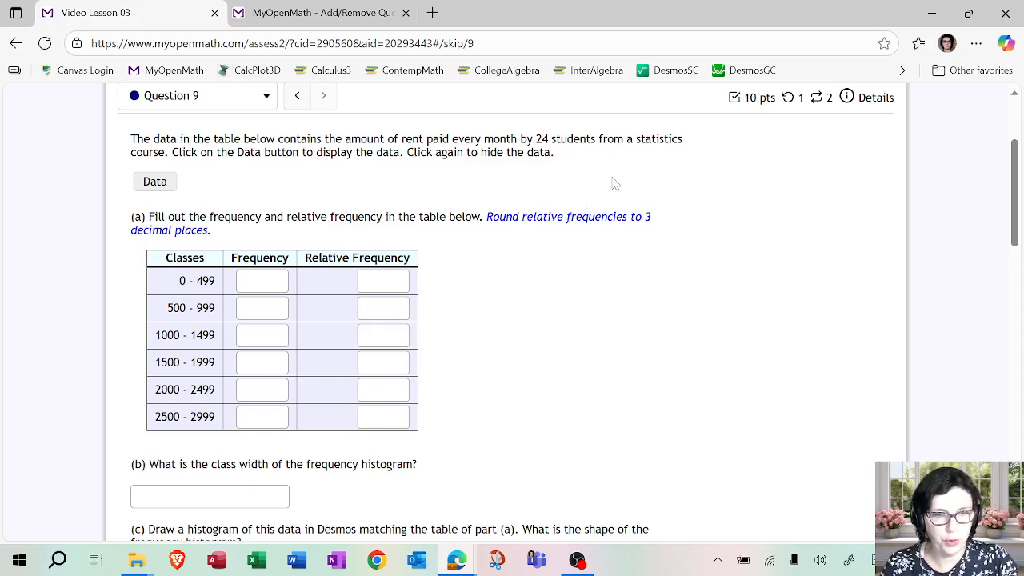
Open the Desmos Graphing Calculator from the assessment resources, enlarge its window and place it beside the question 9 frequency table.
{"action": "scroll", "coordinate": [732, 168], "scroll_direction": "up", "scroll_amount": 2}
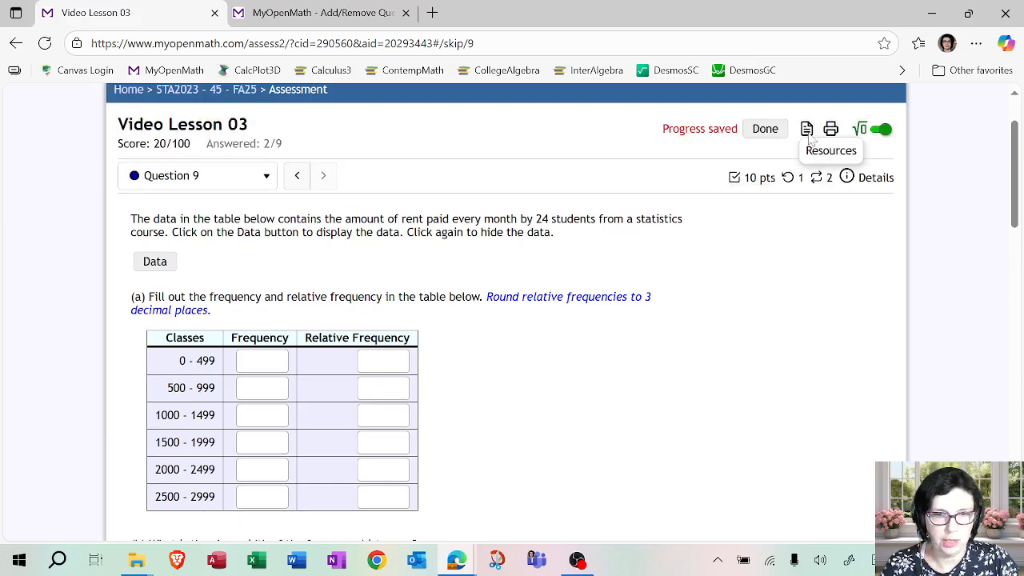
{"action": "left_click", "coordinate": [807, 129]}
{"action": "left_click", "coordinate": [891, 190]}
{"action": "left_click_drag", "start_coordinate": [825, 214], "coordinate": [426, 99]}
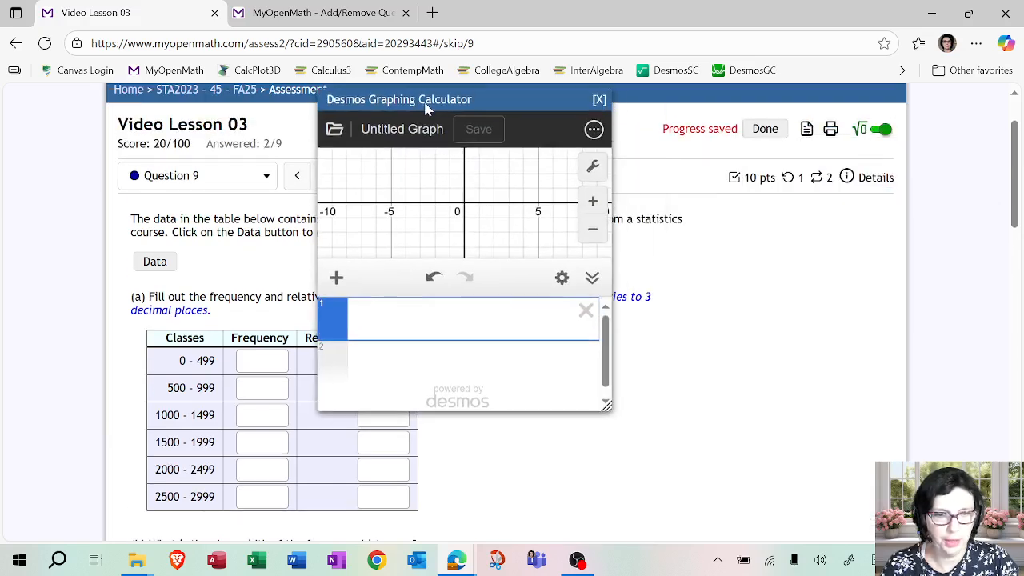
{"action": "left_click_drag", "start_coordinate": [603, 400], "coordinate": [943, 500]}
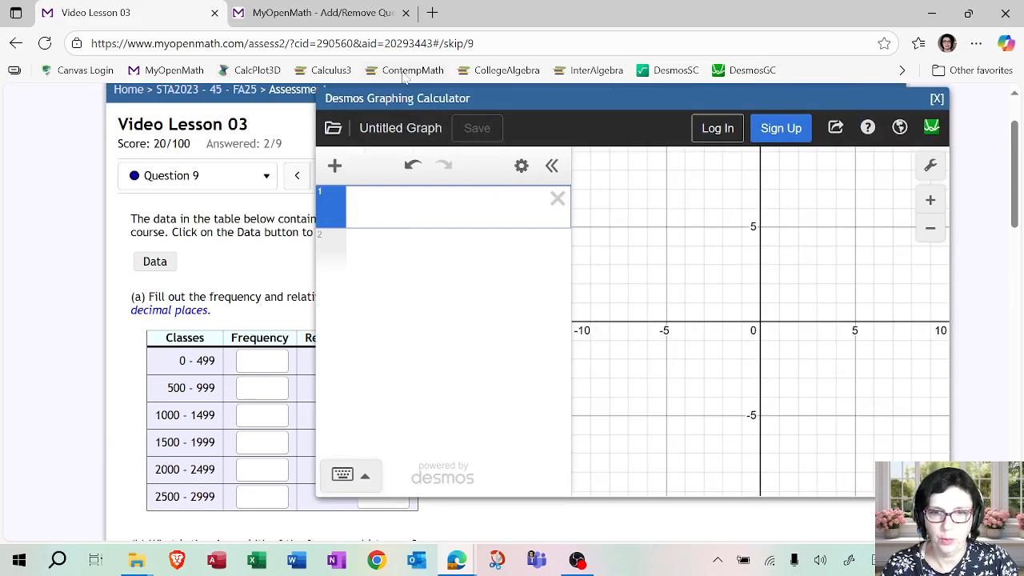
{"action": "left_click_drag", "start_coordinate": [430, 98], "coordinate": [624, 114]}
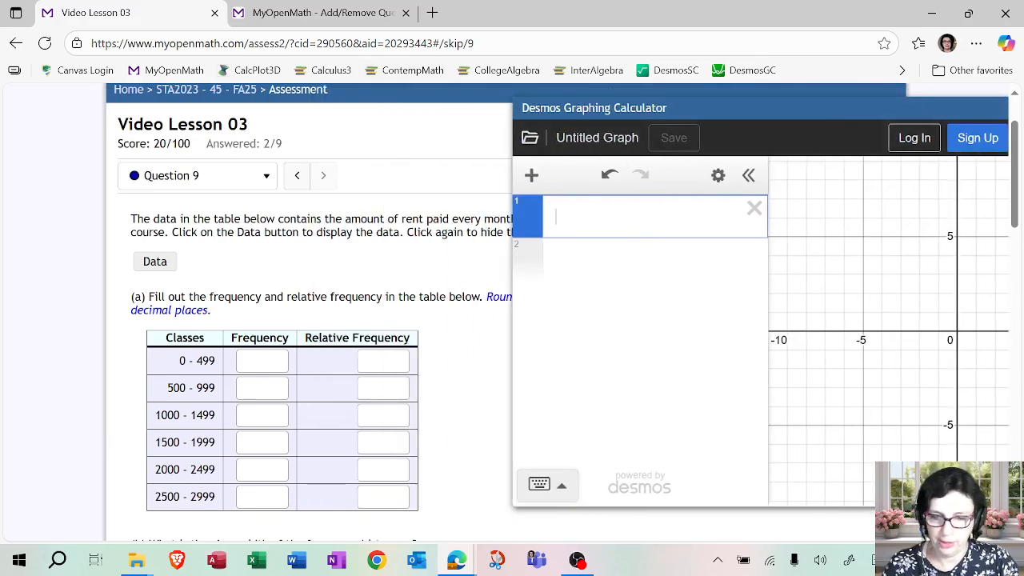
Define list L in the calculator using all rent values copied from the question's data table.
{"action": "type", "text": "L="}
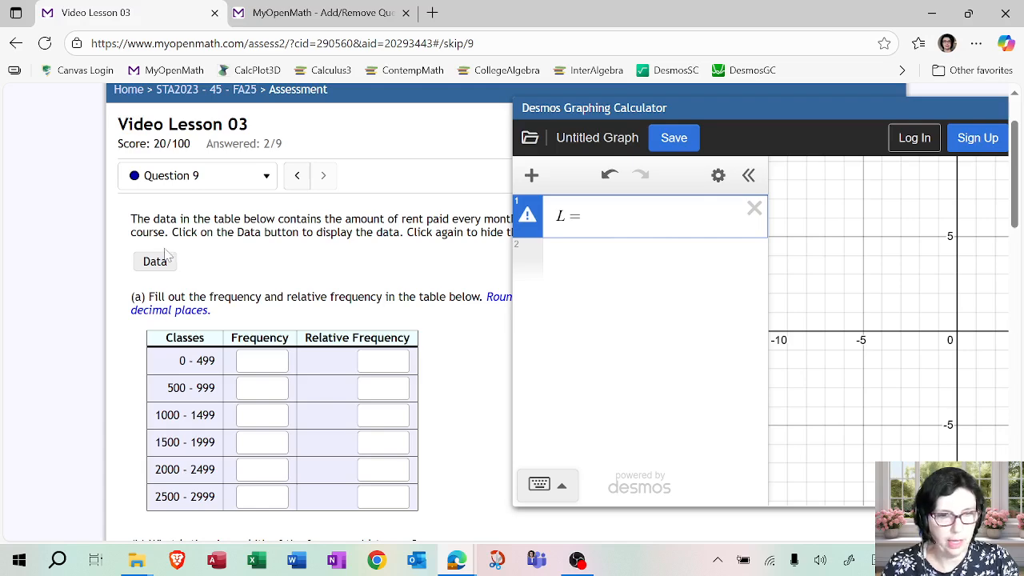
{"action": "left_click", "coordinate": [160, 266]}
{"action": "scroll", "coordinate": [259, 259], "scroll_direction": "down", "scroll_amount": 2}
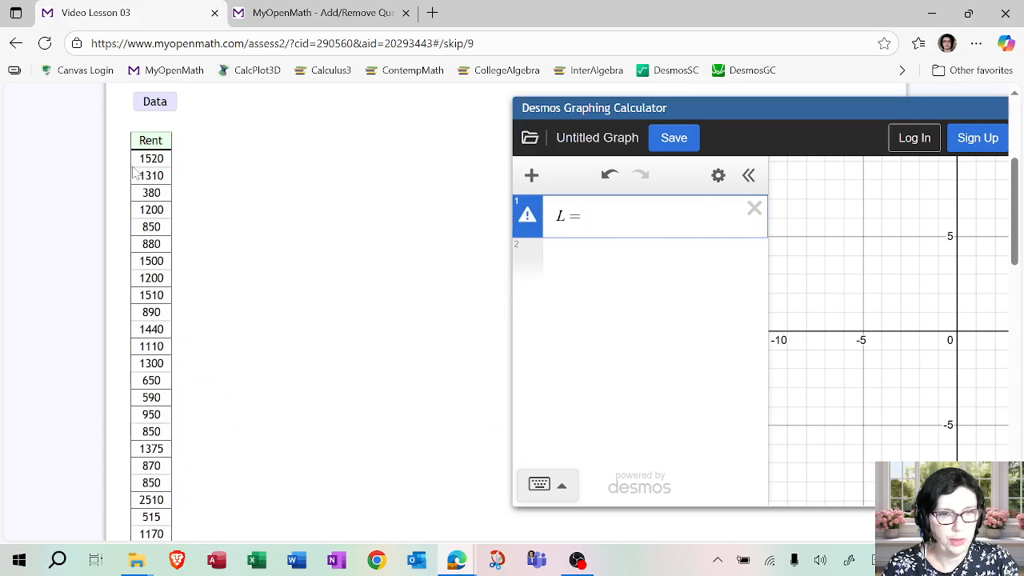
{"action": "left_click_drag", "start_coordinate": [138, 160], "coordinate": [180, 376]}
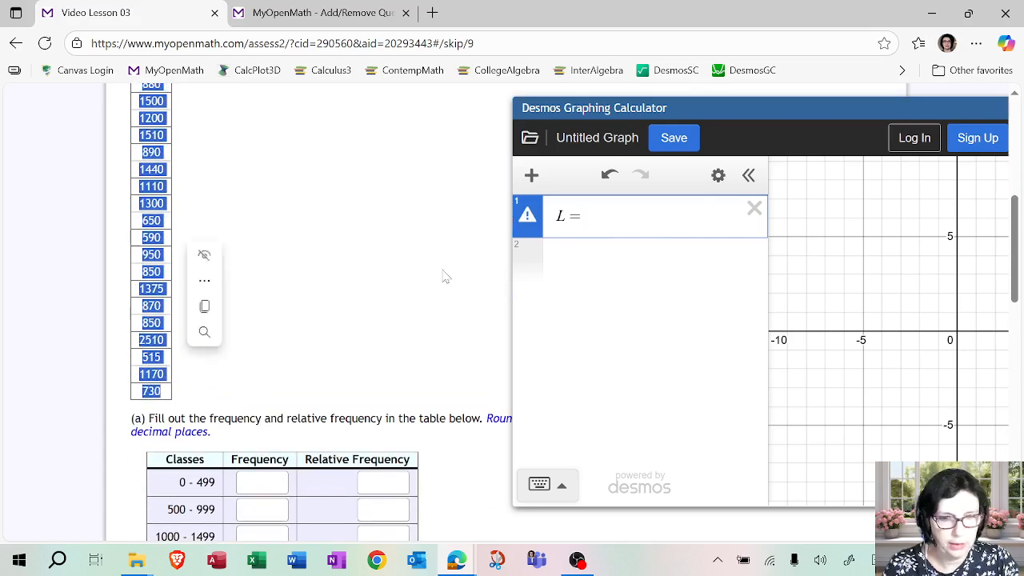
{"action": "key", "text": "ctrl+c"}
{"action": "key", "text": "ctrl+v"}
Review the rent values from first to last, hide the data table and return to the part (a) frequency table.
{"action": "scroll", "coordinate": [279, 231], "scroll_direction": "up", "scroll_amount": 1}
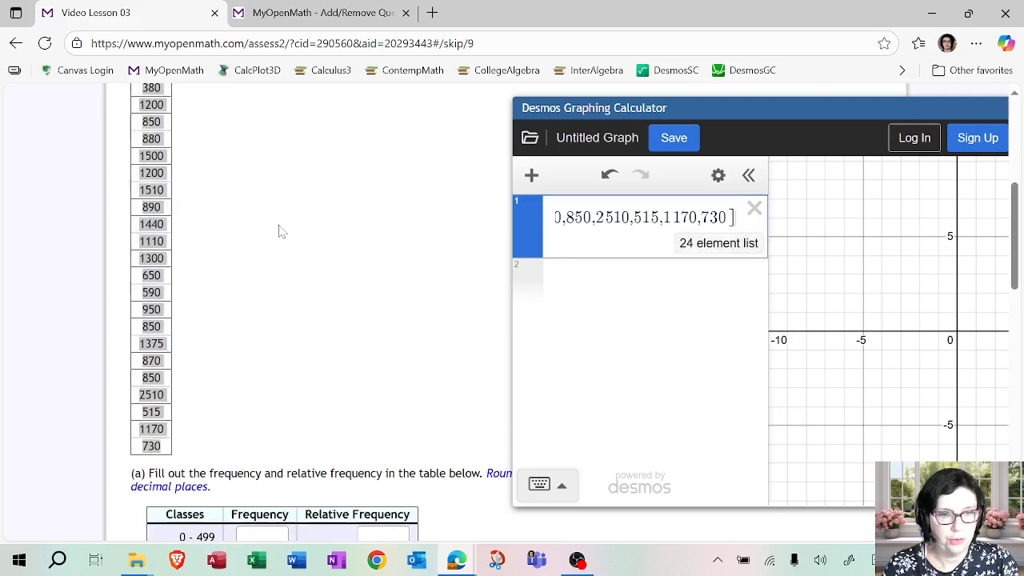
{"action": "scroll", "coordinate": [278, 231], "scroll_direction": "up", "scroll_amount": 3}
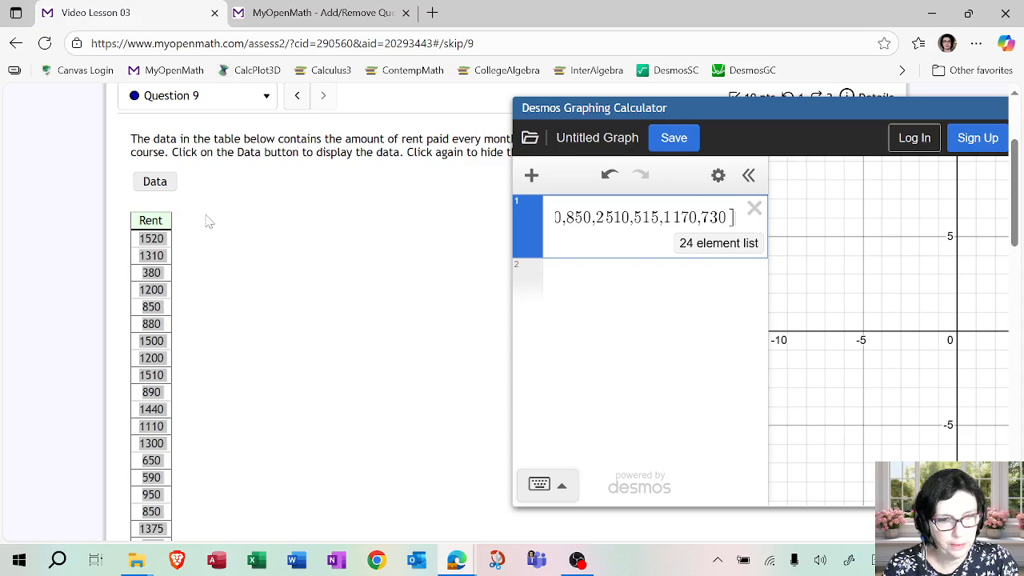
{"action": "scroll", "coordinate": [204, 248], "scroll_direction": "down", "scroll_amount": 2}
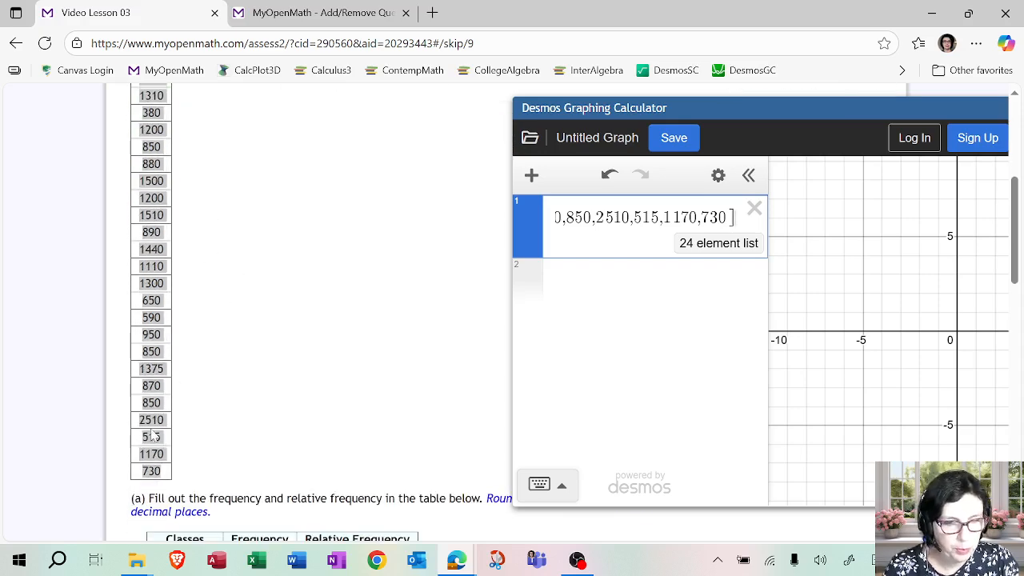
{"action": "scroll", "coordinate": [172, 428], "scroll_direction": "up", "scroll_amount": 4}
{"action": "left_click", "coordinate": [172, 348]}
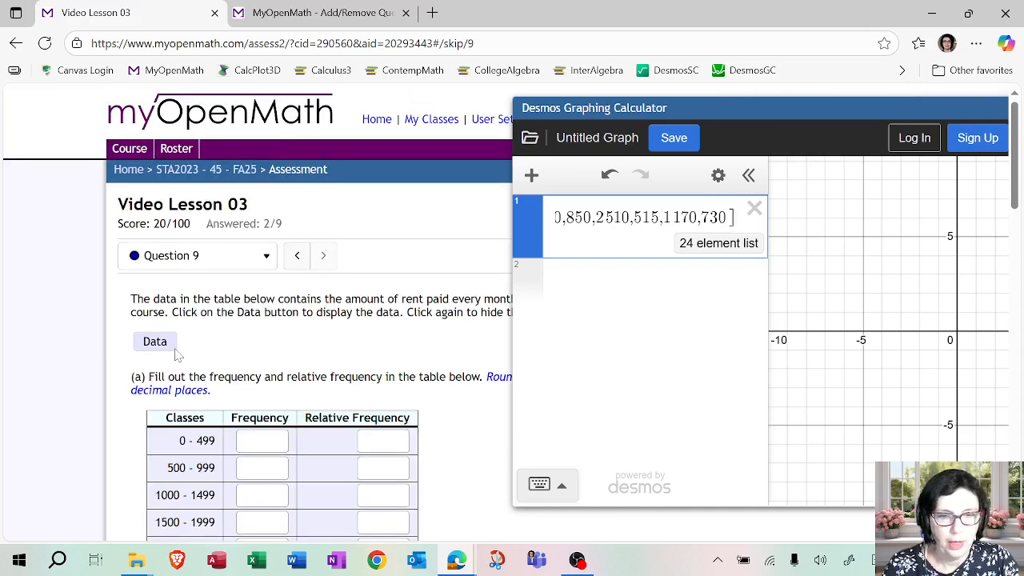
{"action": "scroll", "coordinate": [178, 355], "scroll_direction": "down", "scroll_amount": 2}
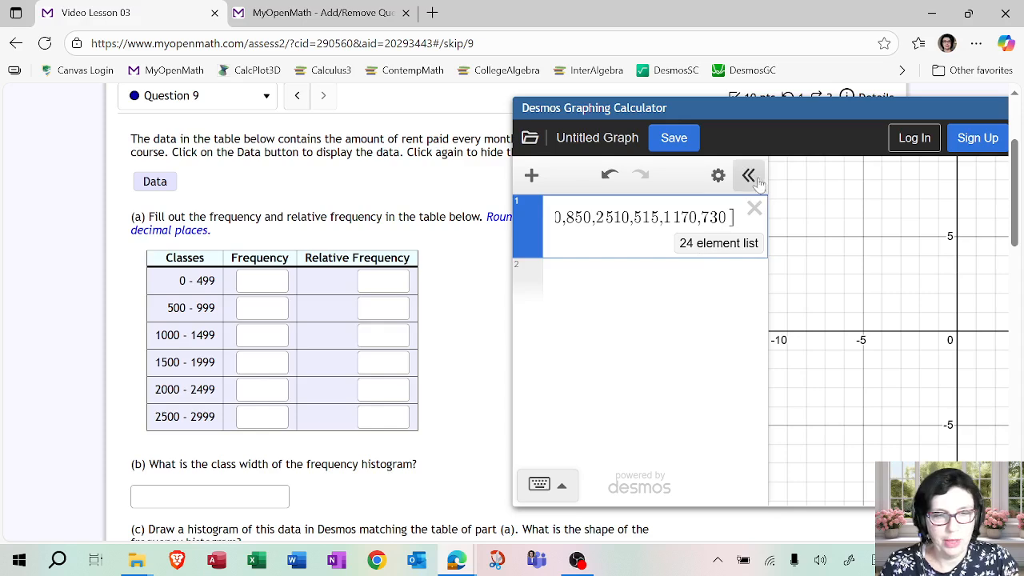
Widen the calculator's expression area, add sort(L) as the second expression and expand its full sorted list.
{"action": "left_click_drag", "start_coordinate": [697, 110], "coordinate": [763, 110]}
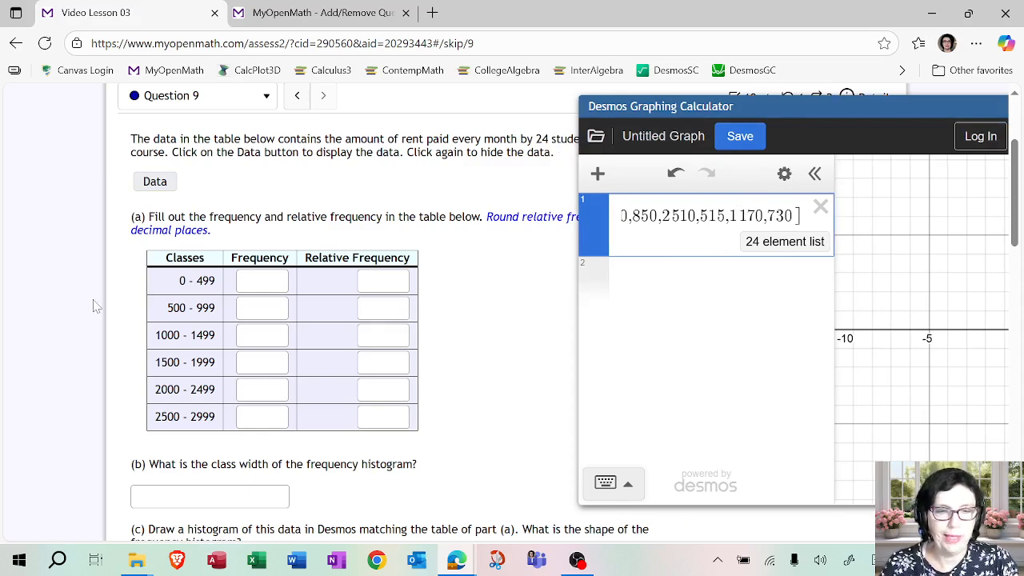
{"action": "left_click", "coordinate": [690, 284]}
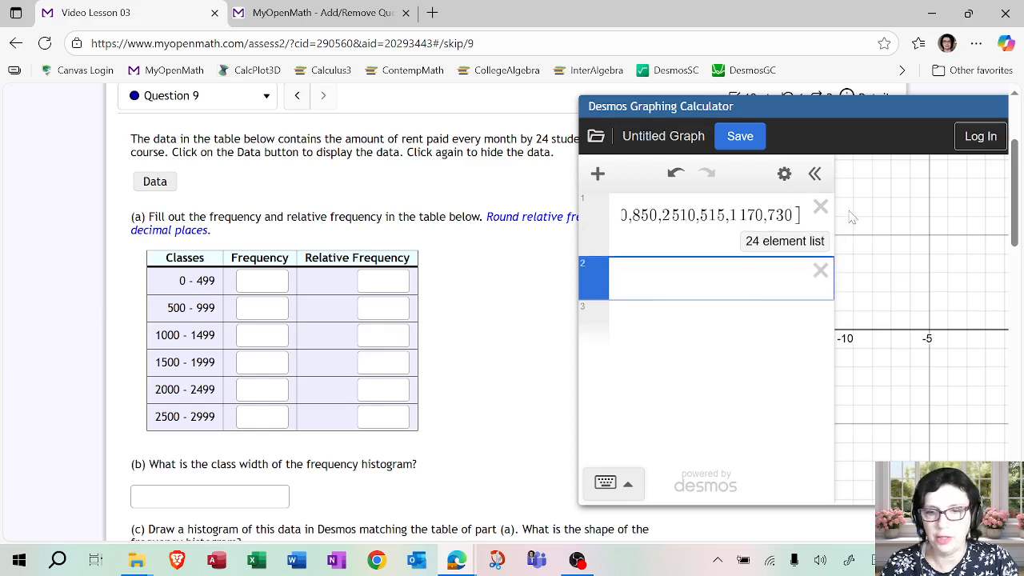
{"action": "left_click_drag", "start_coordinate": [834, 213], "coordinate": [934, 213]}
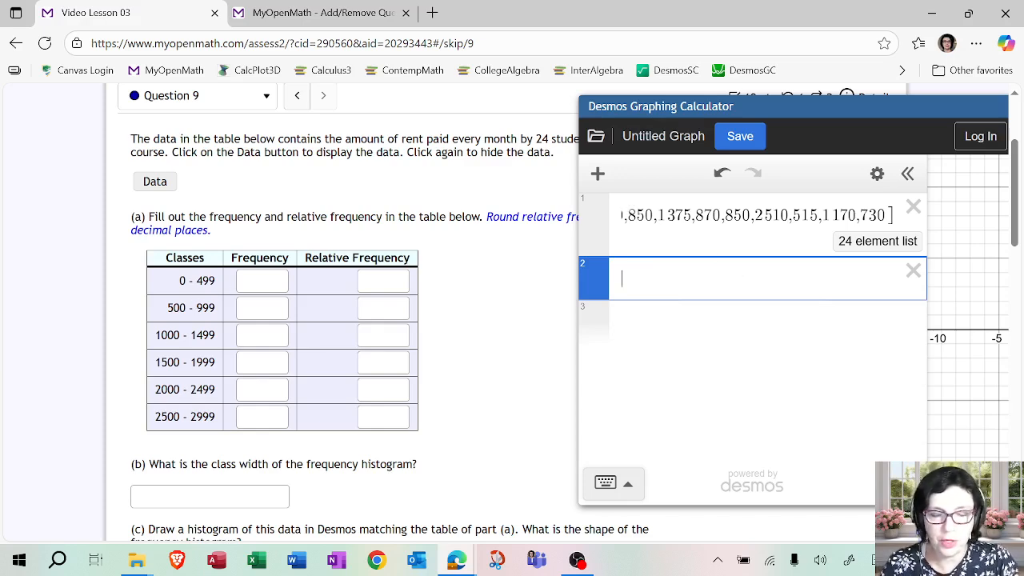
{"action": "type", "text": "ort(L"}
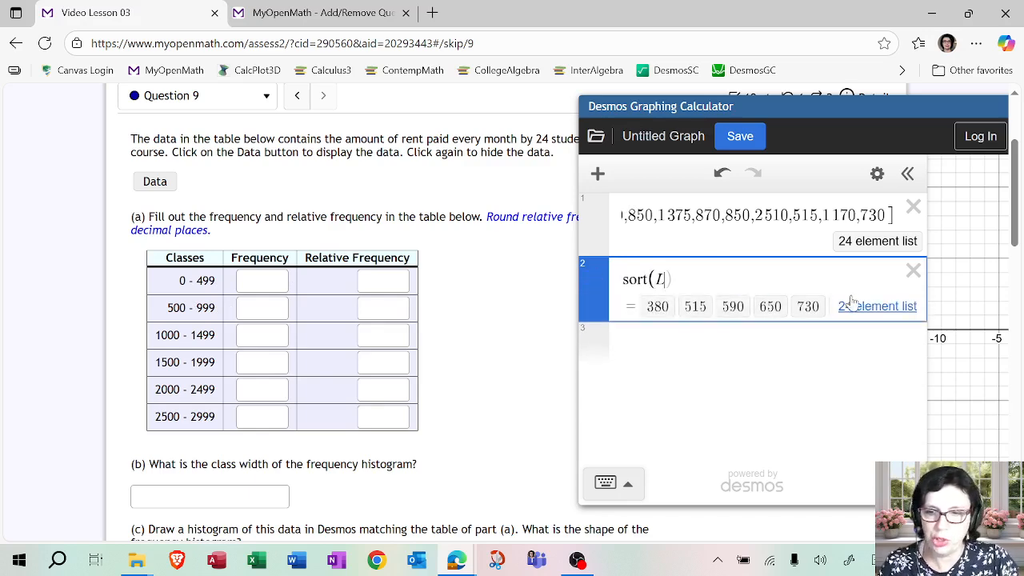
{"action": "left_click", "coordinate": [866, 310]}
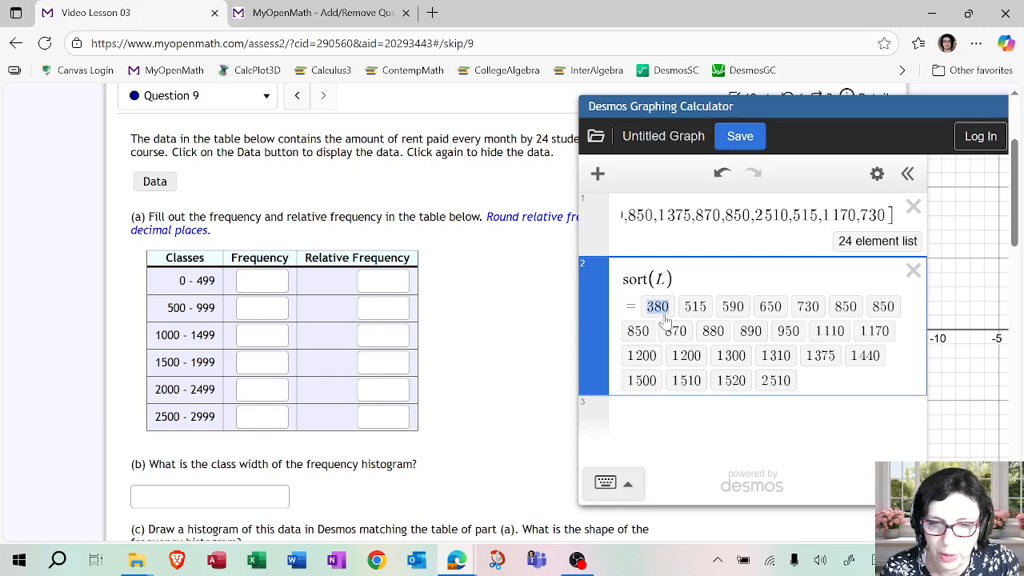
Enter frequencies 1, 11 and 8 for the classes 0 - 499, 500 - 999 and 1000 - 1499.
{"action": "left_click", "coordinate": [248, 281]}
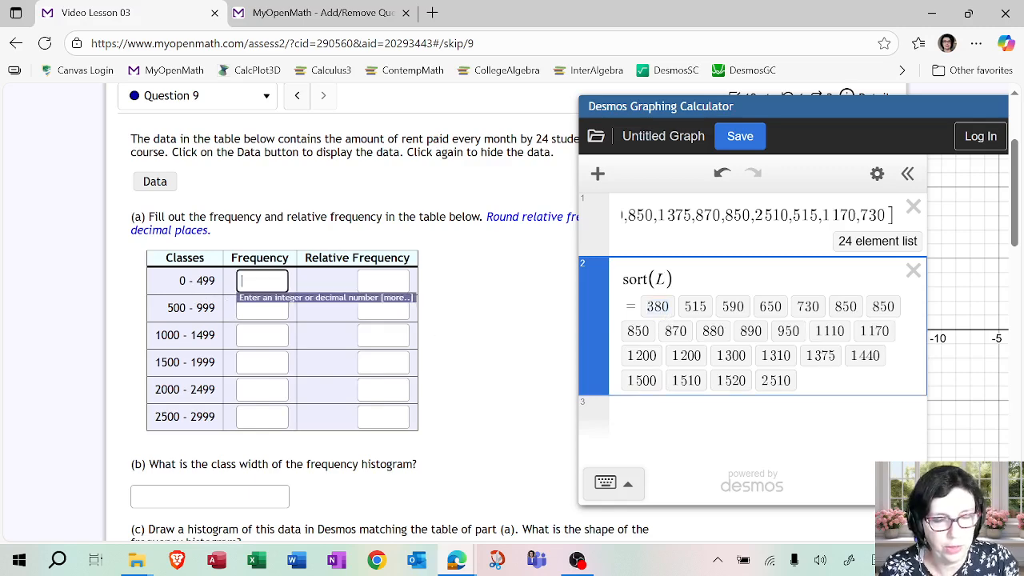
{"action": "left_click", "coordinate": [500, 299]}
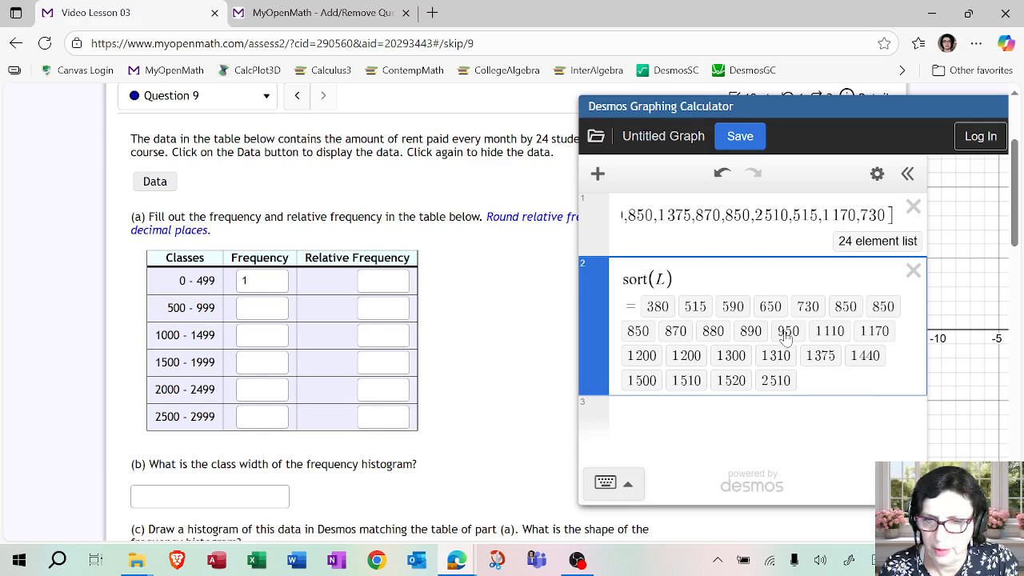
{"action": "left_click", "coordinate": [260, 308]}
{"action": "left_click", "coordinate": [478, 320]}
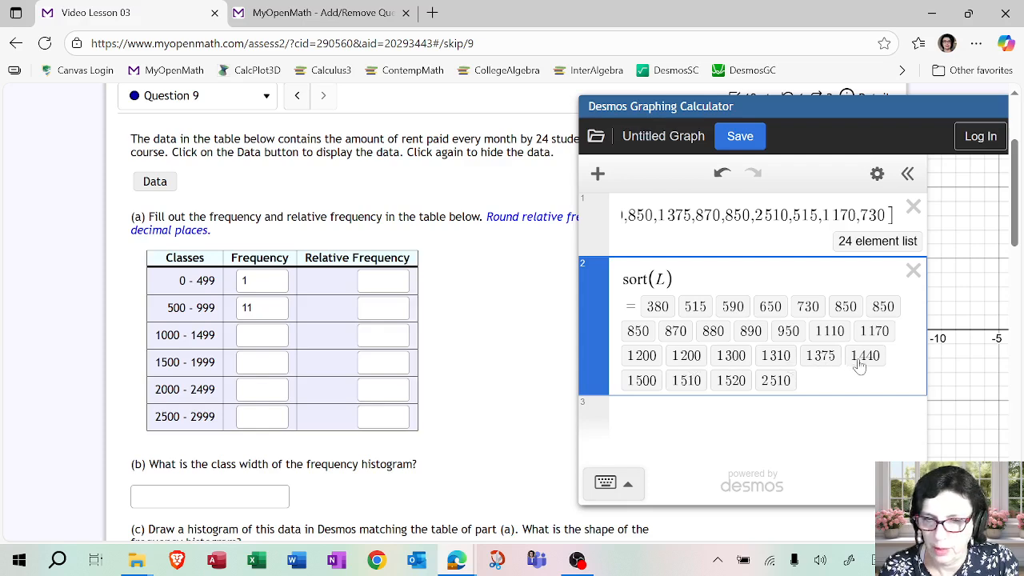
{"action": "left_click", "coordinate": [262, 334]}
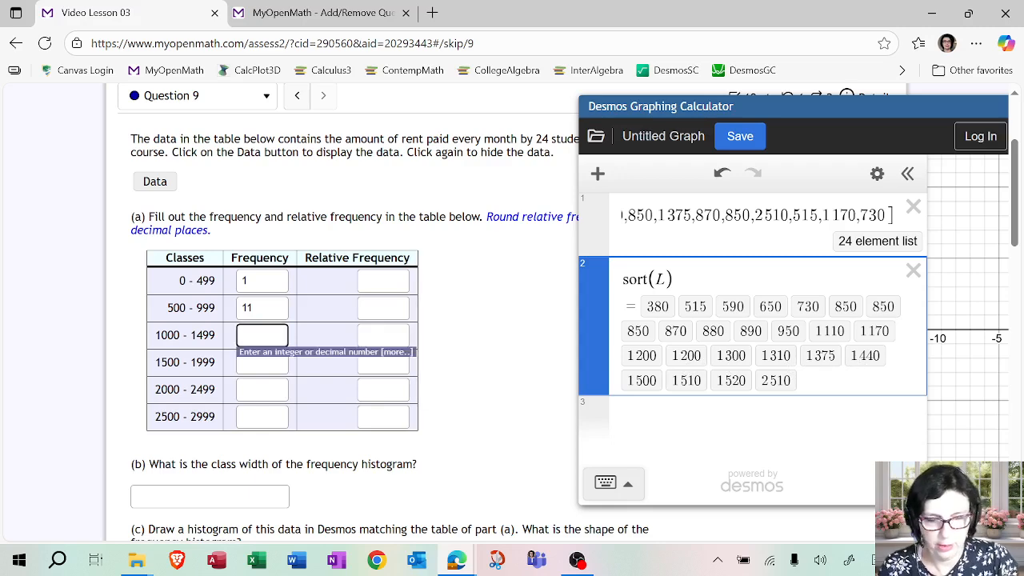
{"action": "type", "text": "8"}
{"action": "left_click", "coordinate": [478, 369]}
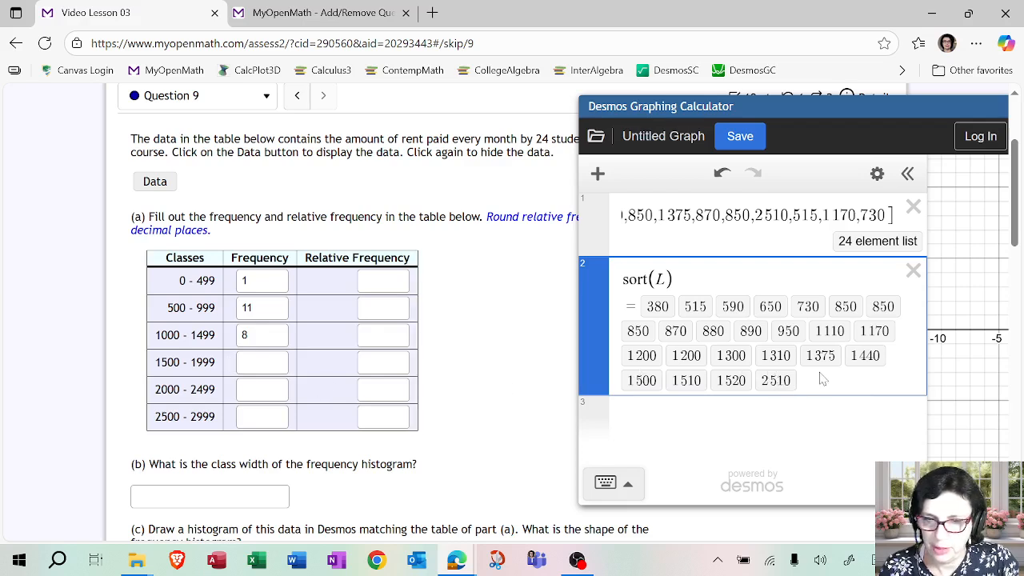
Count the remaining sorted rents and enter frequencies 3, 0 and 1 for classes 1500 - 1999, 2000 - 2499 and 2500 - 2999.
{"action": "double_click", "coordinate": [641, 381]}
{"action": "double_click", "coordinate": [687, 389]}
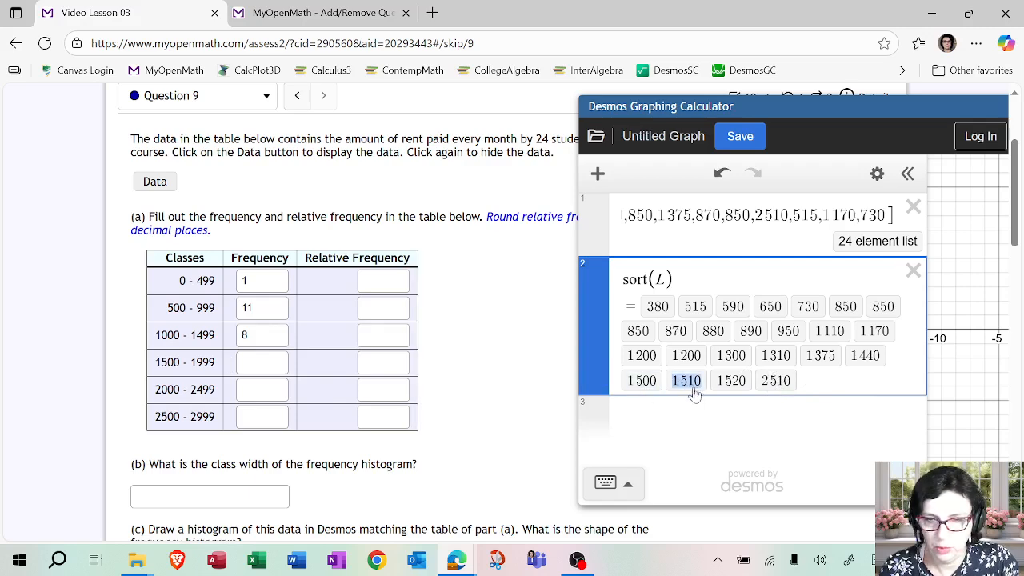
{"action": "double_click", "coordinate": [724, 384]}
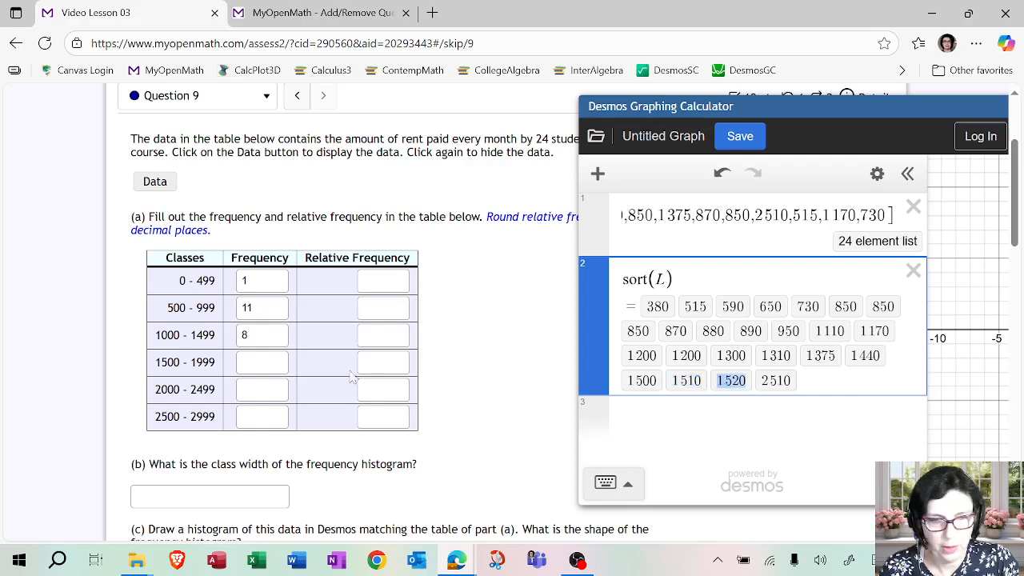
{"action": "left_click", "coordinate": [261, 362]}
{"action": "type", "text": "3"}
{"action": "key", "text": "Tab"}
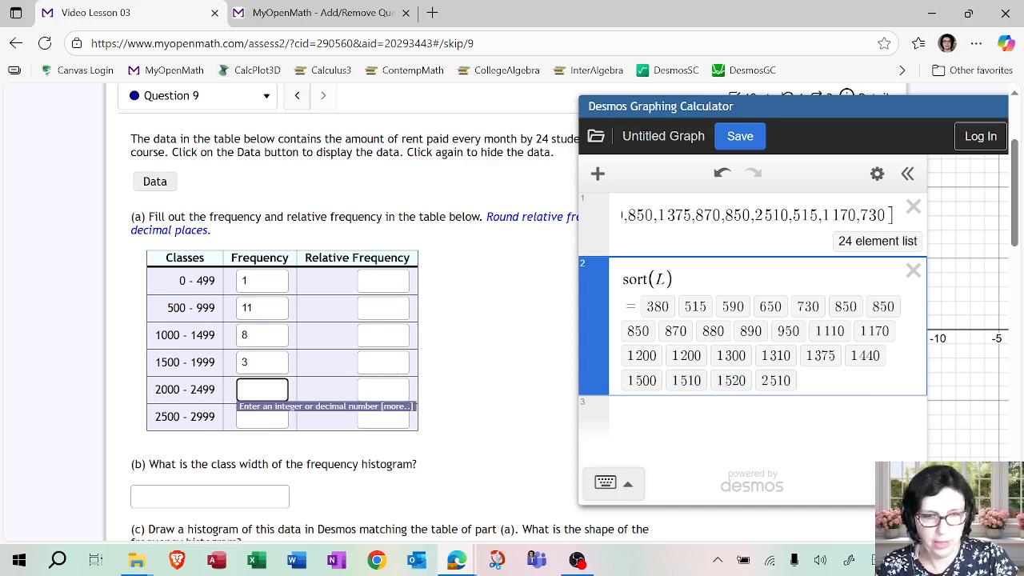
{"action": "type", "text": "0"}
{"action": "key", "text": "Tab"}
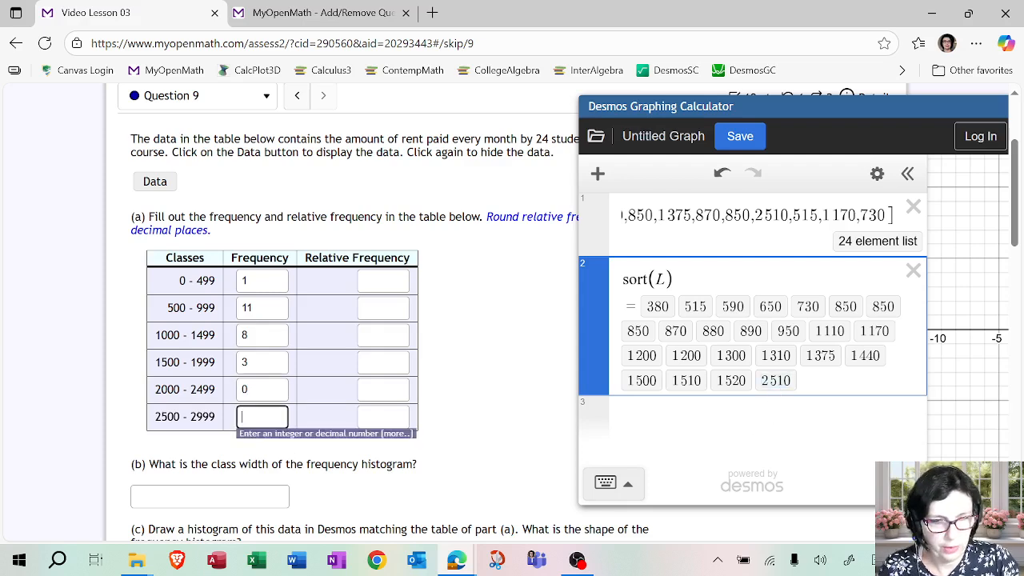
{"action": "left_click", "coordinate": [449, 377]}
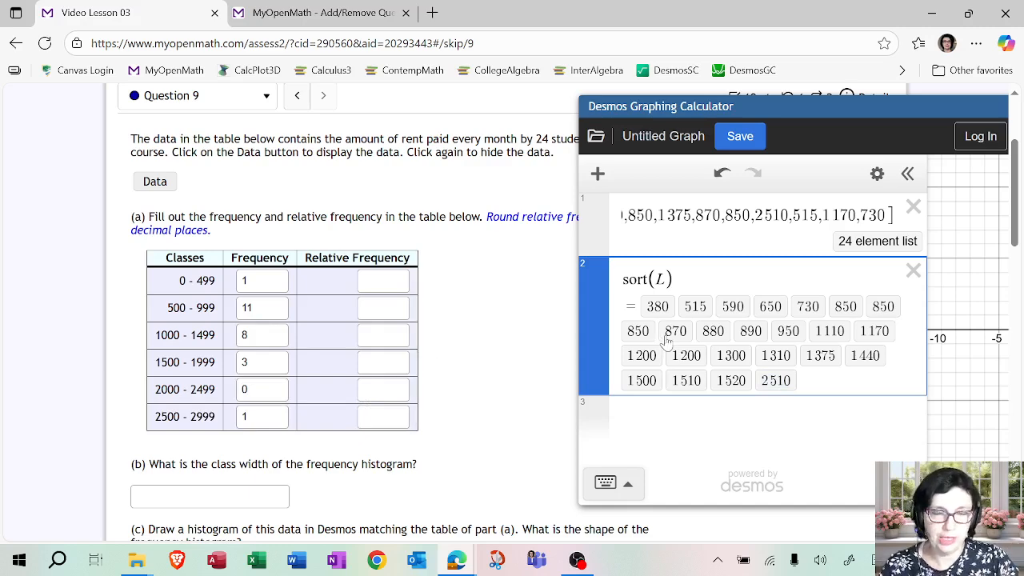
Add histogram(L) as the third expression and set its bin alignment to Left.
{"action": "left_click", "coordinate": [676, 413]}
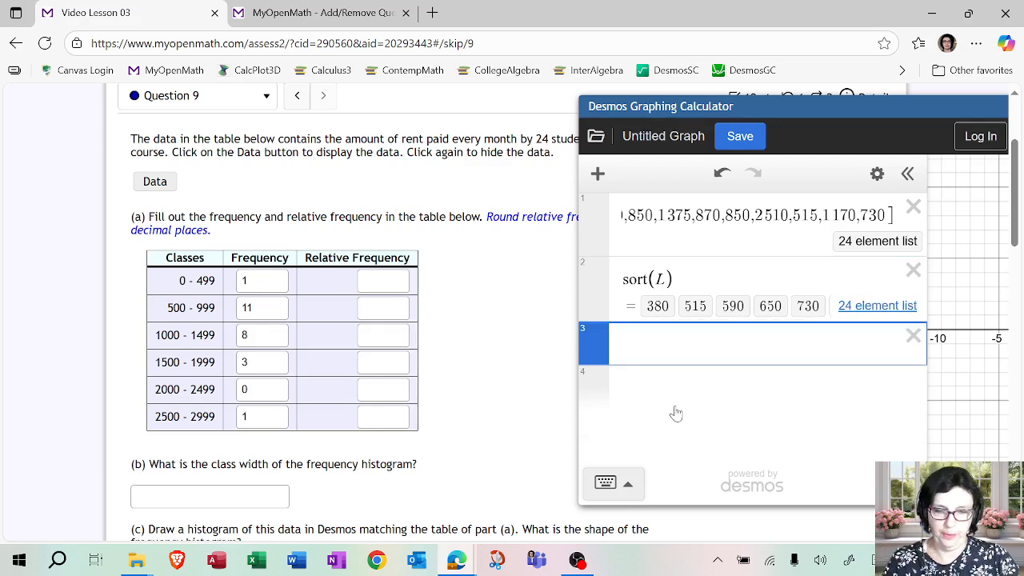
{"action": "type", "text": "histogram"}
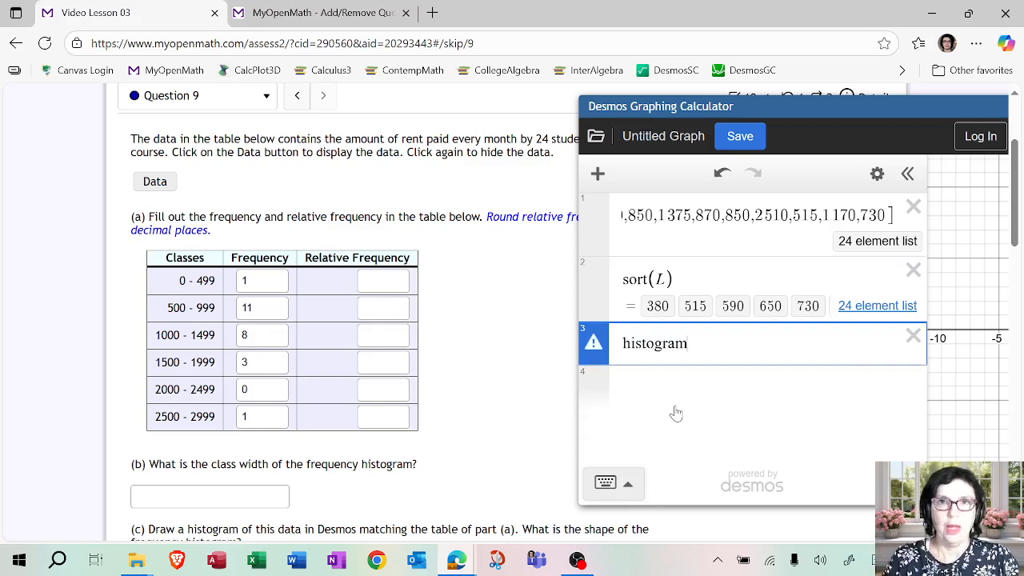
{"action": "type", "text": "("}
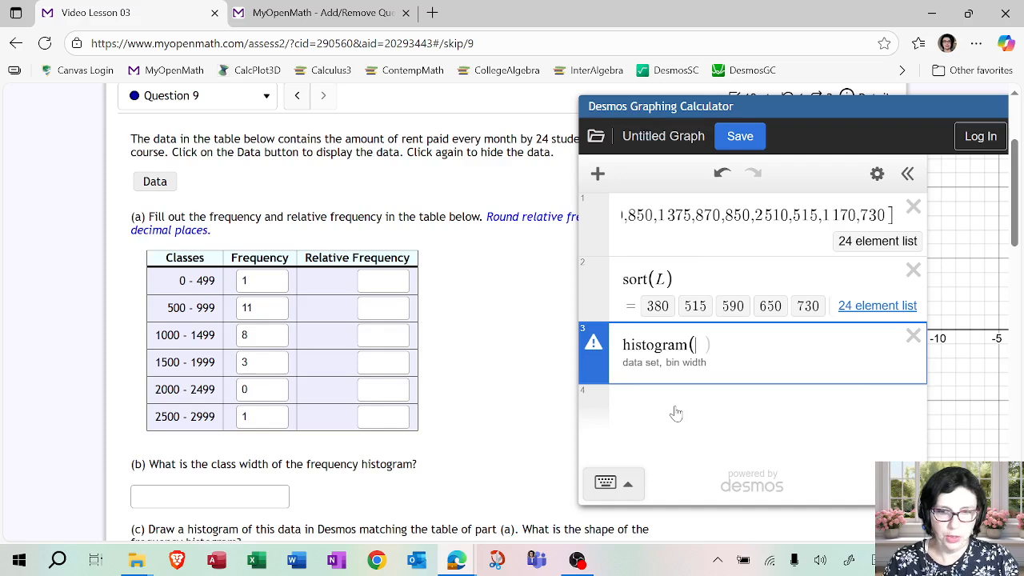
{"action": "type", "text": "L"}
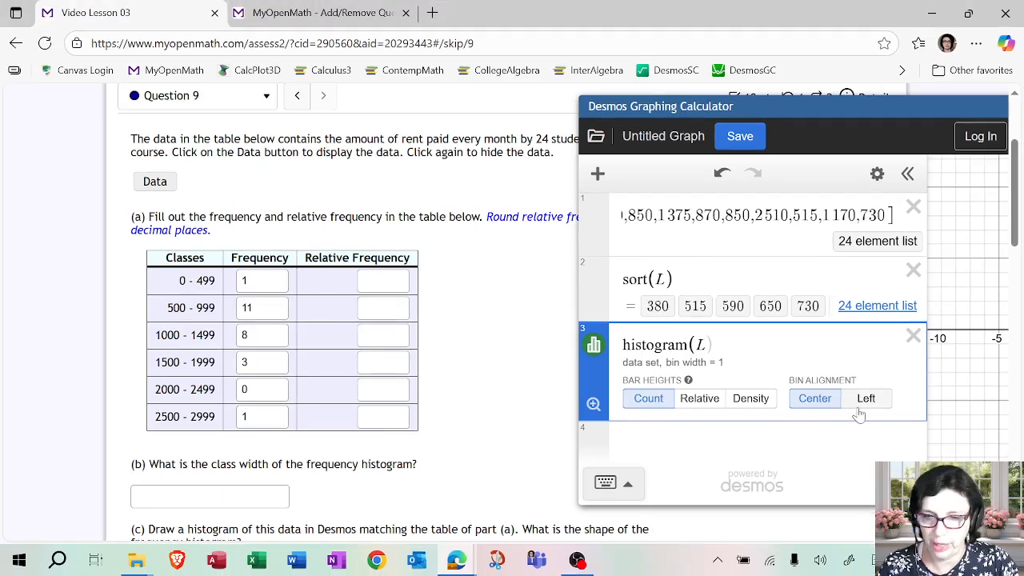
{"action": "left_click", "coordinate": [853, 404]}
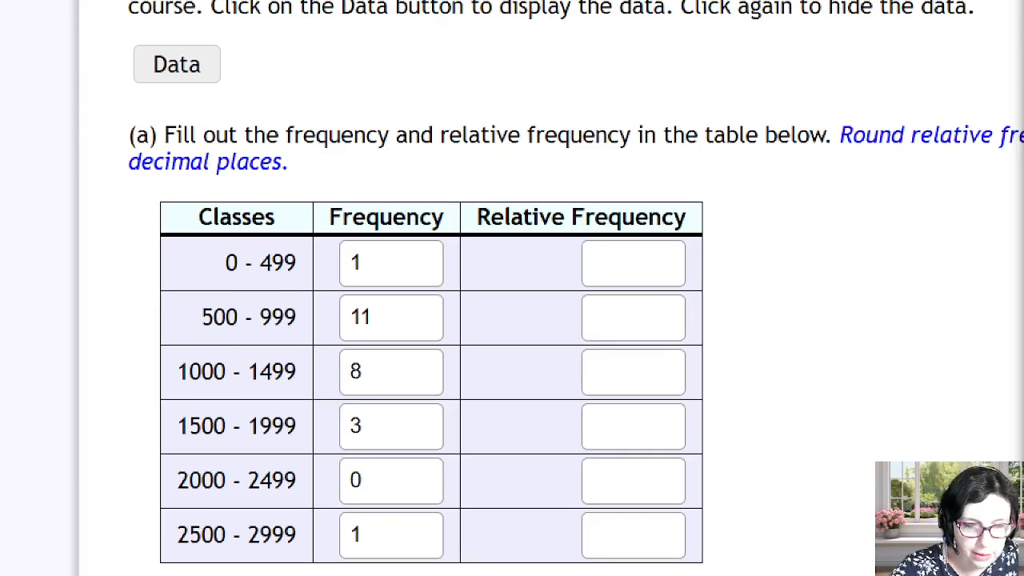
{"action": "mouse_move", "coordinate": [232, 236]}
{"action": "left_mouse_down"}
{"action": "mouse_move", "coordinate": [217, 249]}
{"action": "mouse_move", "coordinate": [240, 236]}
{"action": "left_mouse_up"}
{"action": "mouse_move", "coordinate": [226, 284]}
{"action": "left_mouse_down"}
{"action": "mouse_move", "coordinate": [243, 326]}
{"action": "mouse_move", "coordinate": [210, 264]}
{"action": "left_mouse_up"}
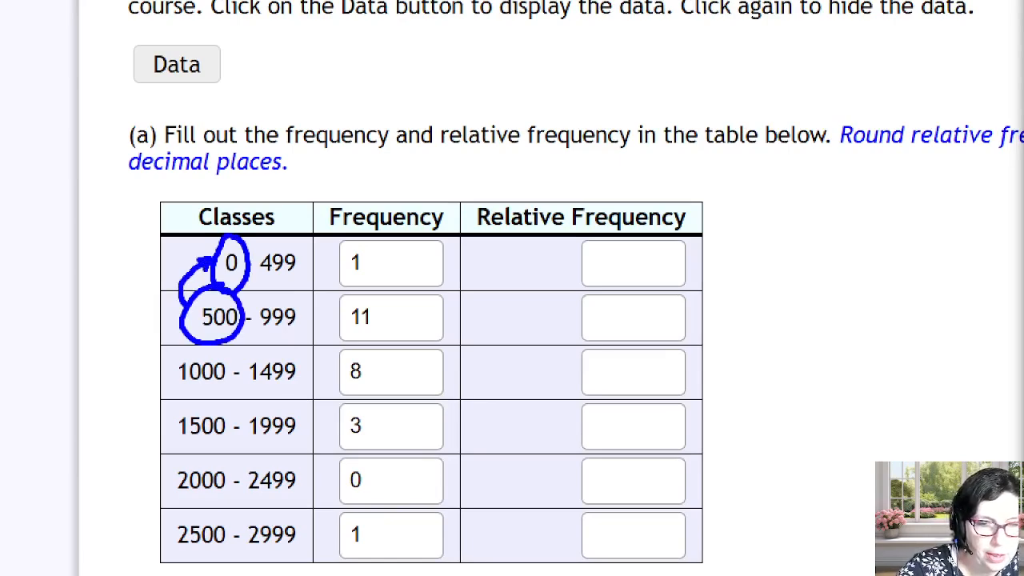
{"action": "left_click_drag", "start_coordinate": [174, 295], "coordinate": [189, 286]}
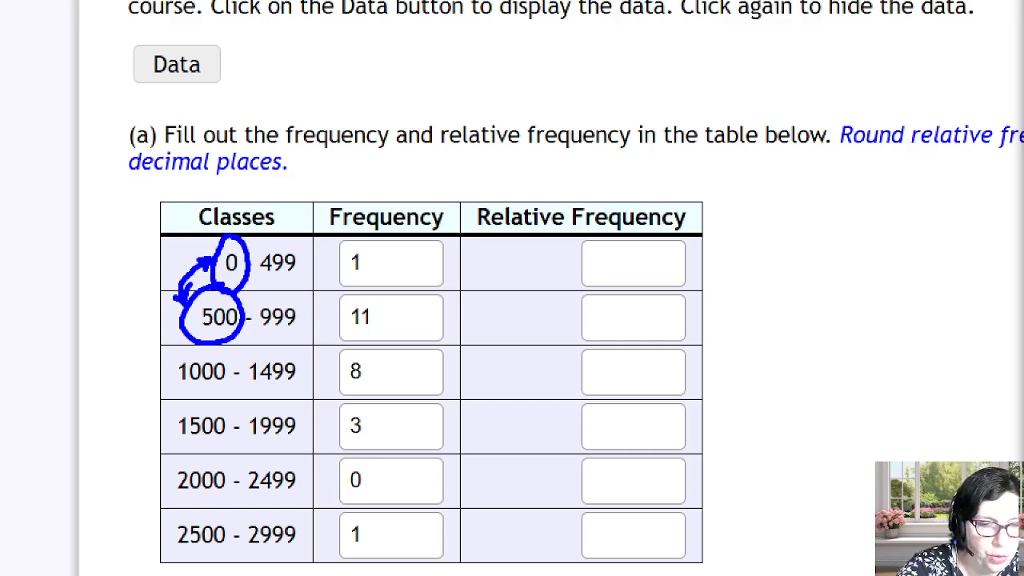
{"action": "mouse_move", "coordinate": [82, 294]}
{"action": "left_mouse_down"}
{"action": "mouse_move", "coordinate": [100, 321]}
{"action": "mouse_move", "coordinate": [91, 327]}
{"action": "left_mouse_up"}
{"action": "left_click_drag", "start_coordinate": [80, 289], "coordinate": [94, 283]}
{"action": "mouse_move", "coordinate": [106, 286]}
{"action": "left_mouse_down"}
{"action": "mouse_move", "coordinate": [102, 301]}
{"action": "mouse_move", "coordinate": [106, 282]}
{"action": "left_mouse_up"}
{"action": "mouse_move", "coordinate": [117, 264]}
{"action": "left_mouse_down"}
{"action": "mouse_move", "coordinate": [135, 277]}
{"action": "mouse_move", "coordinate": [120, 263]}
{"action": "left_mouse_up"}
{"action": "left_click_drag", "start_coordinate": [136, 252], "coordinate": [150, 246]}
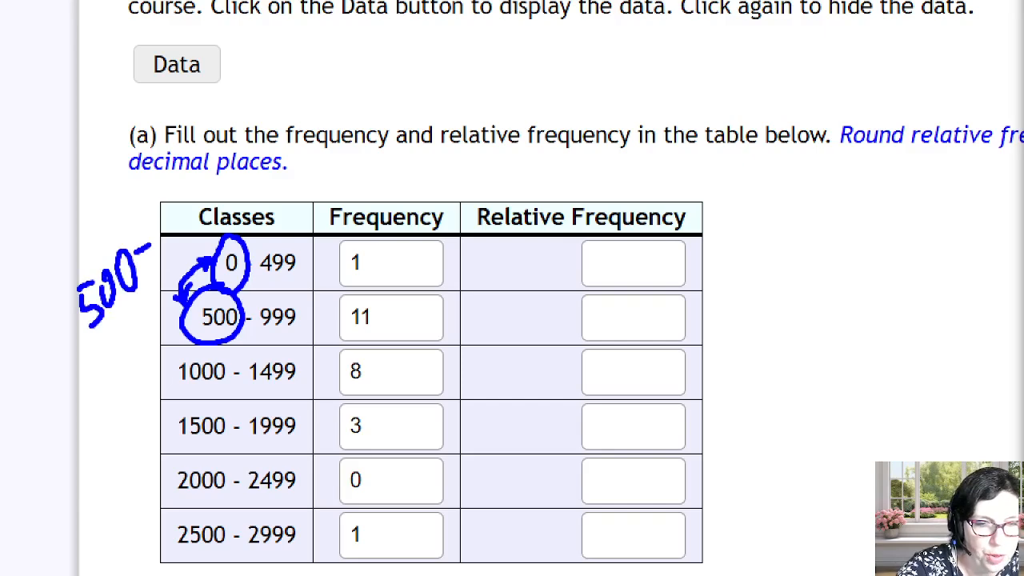
Work out the class width from the first two lower class limits, set the histogram's bin width to 500 and zoom-fit the graph.
{"action": "mouse_move", "coordinate": [168, 200]}
{"action": "left_mouse_down"}
{"action": "mouse_move", "coordinate": [160, 234]}
{"action": "mouse_move", "coordinate": [168, 200]}
{"action": "mouse_move", "coordinate": [206, 181]}
{"action": "mouse_move", "coordinate": [220, 201]}
{"action": "mouse_move", "coordinate": [271, 200]}
{"action": "left_mouse_up"}
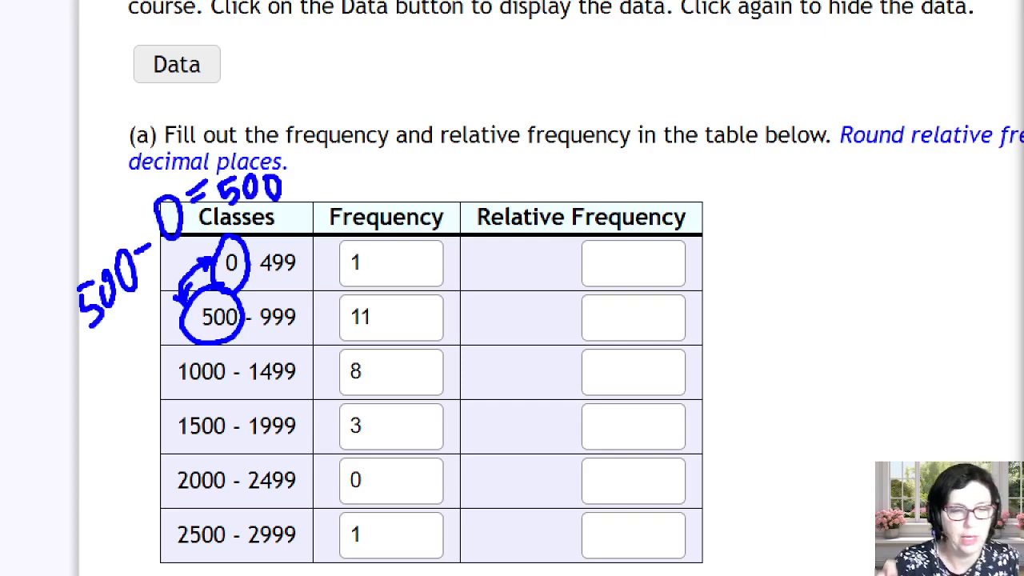
{"action": "key", "text": "Escape"}
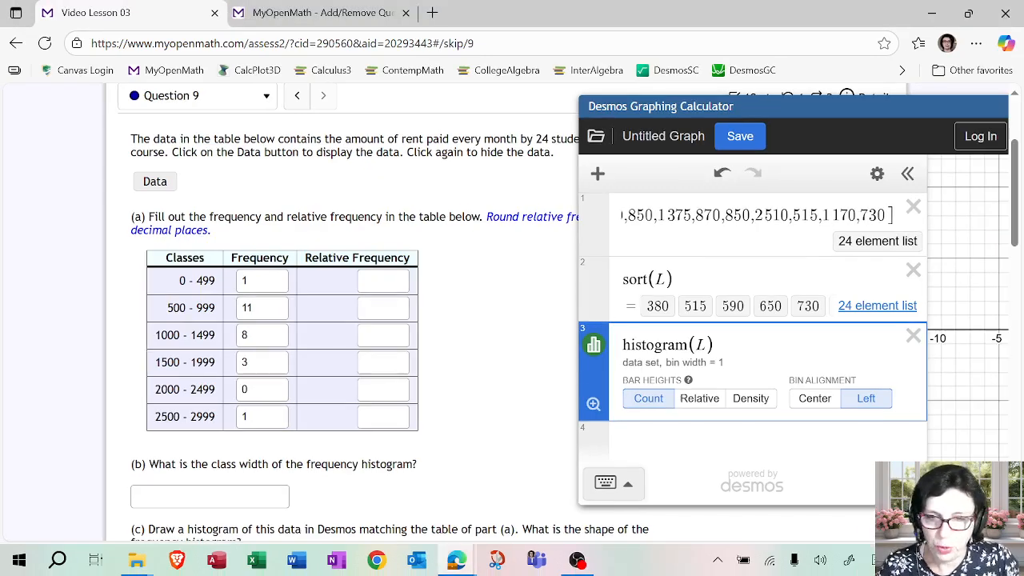
{"action": "type", "text": ",500"}
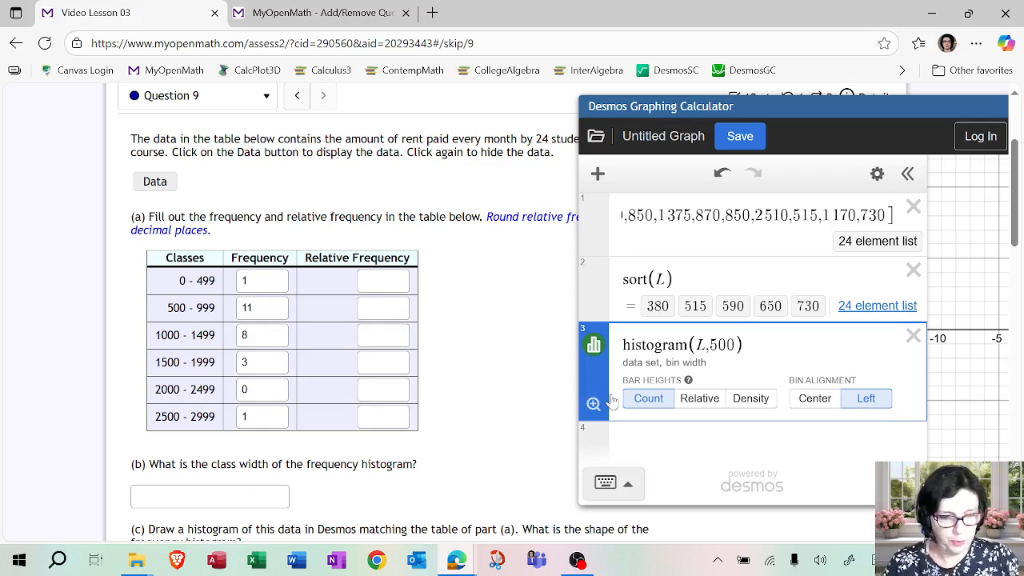
{"action": "key", "text": "ctrl+1"}
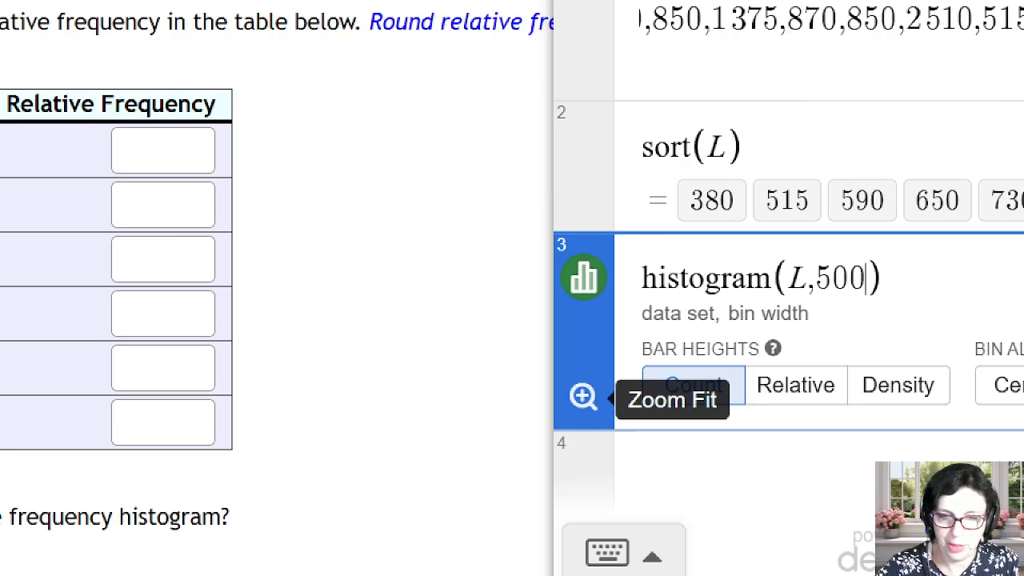
{"action": "mouse_move", "coordinate": [578, 377]}
{"action": "left_mouse_down"}
{"action": "mouse_move", "coordinate": [563, 394]}
{"action": "mouse_move", "coordinate": [591, 374]}
{"action": "left_mouse_up"}
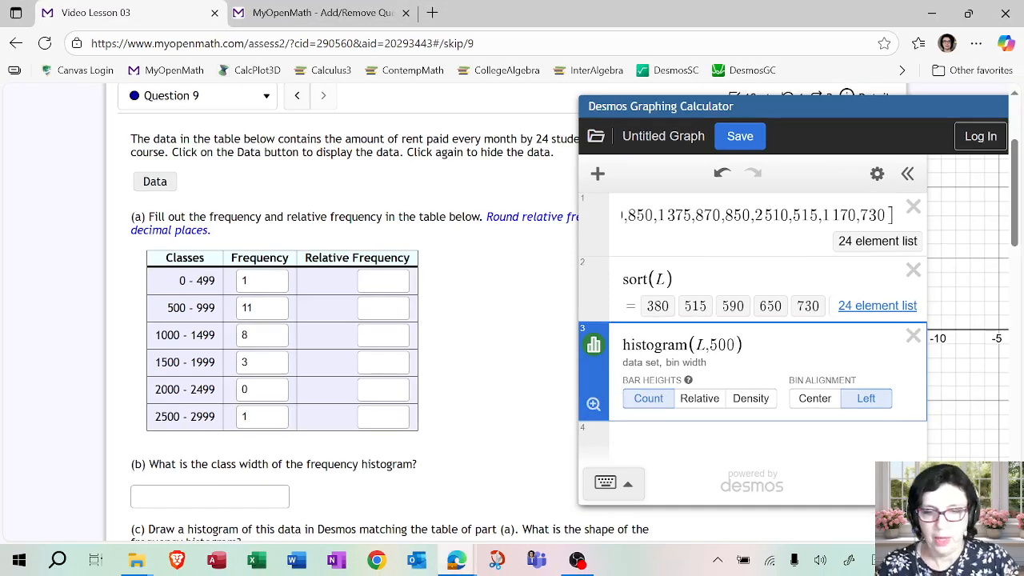
{"action": "left_click", "coordinate": [592, 404]}
Compare the full-width histogram's bars with the frequency table, temporarily hiding the expression list and keeping both areas in view.
{"action": "left_click_drag", "start_coordinate": [840, 108], "coordinate": [587, 98]}
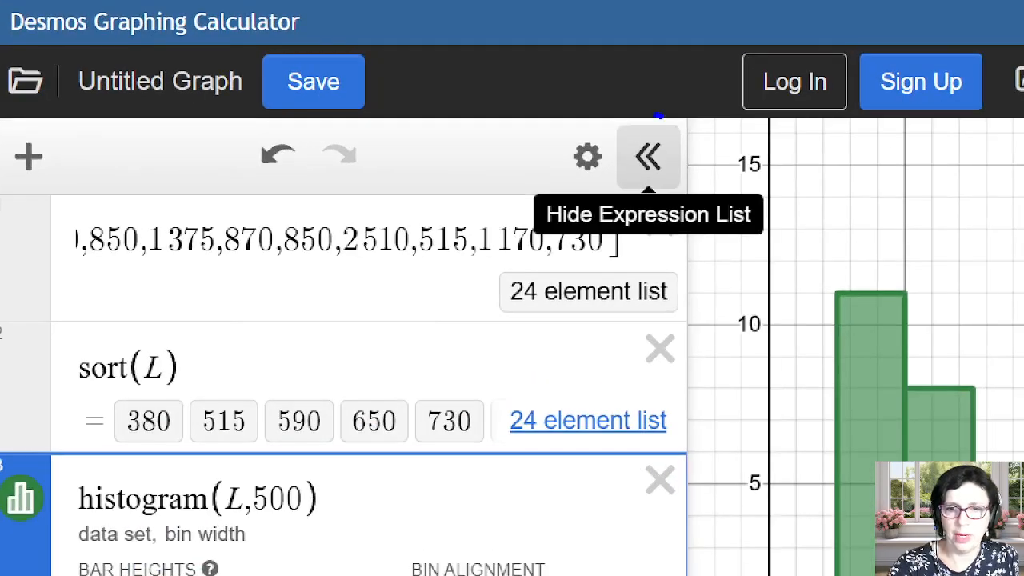
{"action": "mouse_move", "coordinate": [658, 116]}
{"action": "left_mouse_down"}
{"action": "mouse_move", "coordinate": [685, 176]}
{"action": "mouse_move", "coordinate": [679, 132]}
{"action": "left_mouse_up"}
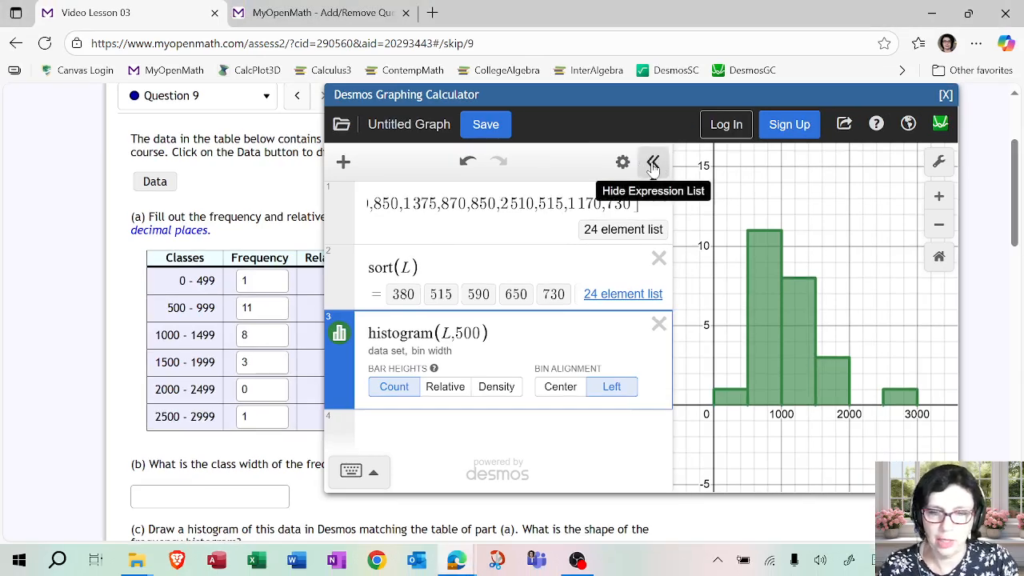
{"action": "left_click", "coordinate": [653, 165]}
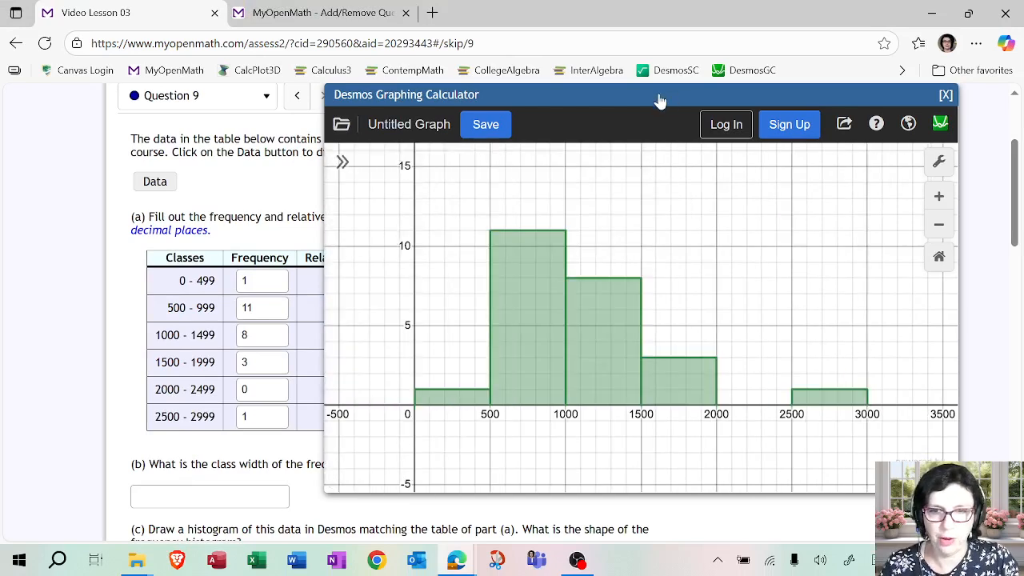
{"action": "left_click_drag", "start_coordinate": [658, 98], "coordinate": [757, 102]}
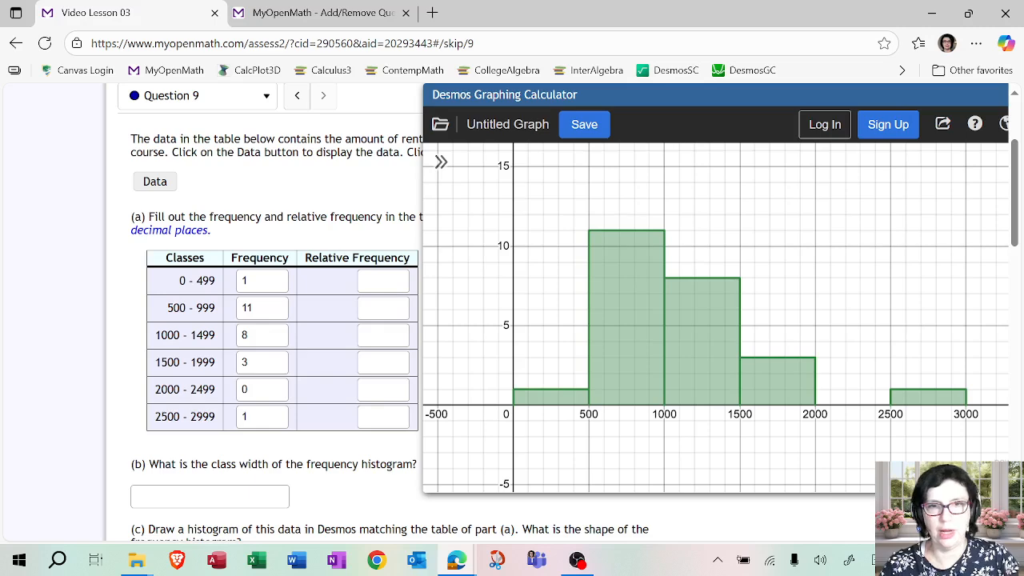
{"action": "left_click", "coordinate": [441, 162]}
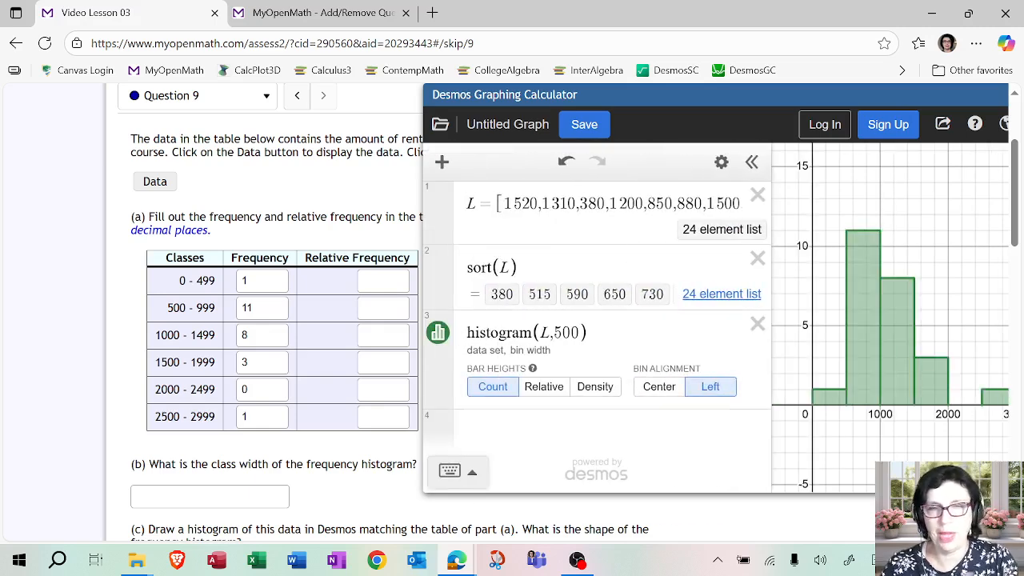
Add the class frequencies as the fourth expression, F = [1,11,8,3,0,1].
{"action": "scroll", "coordinate": [544, 368], "scroll_direction": "down", "scroll_amount": 1}
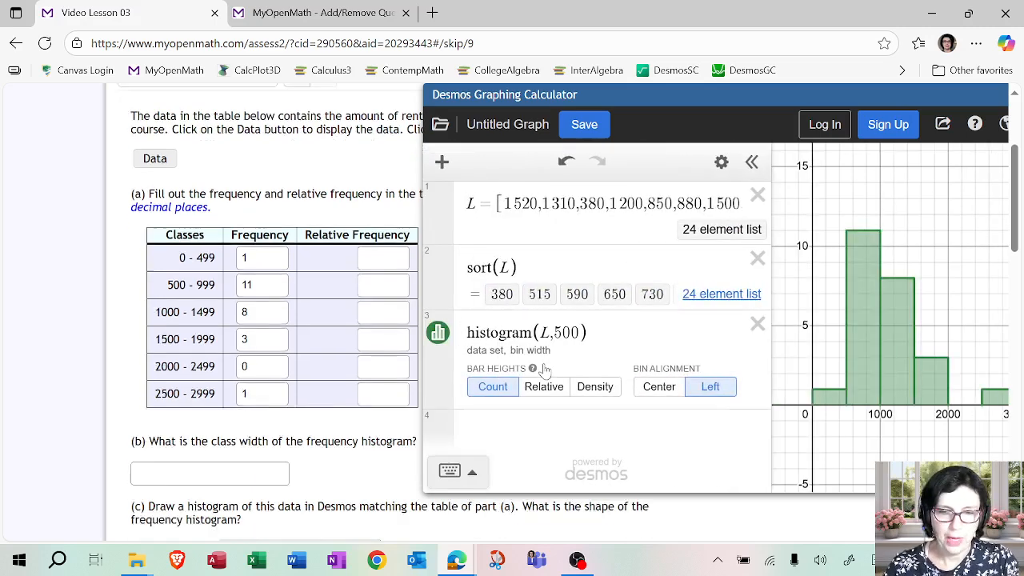
{"action": "left_click_drag", "start_coordinate": [586, 95], "coordinate": [650, 96]}
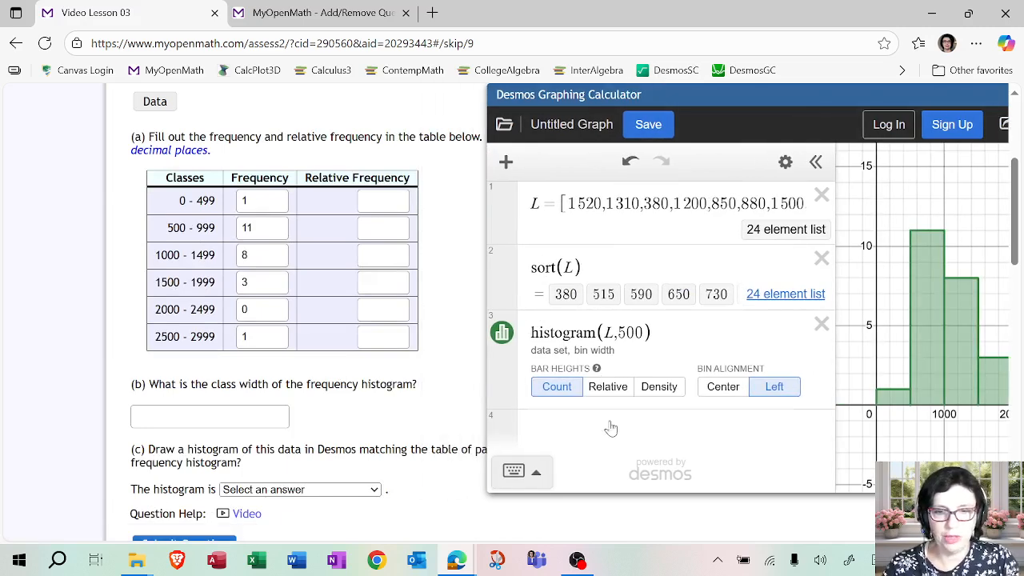
{"action": "left_click", "coordinate": [610, 428]}
{"action": "type", "text": "F "}
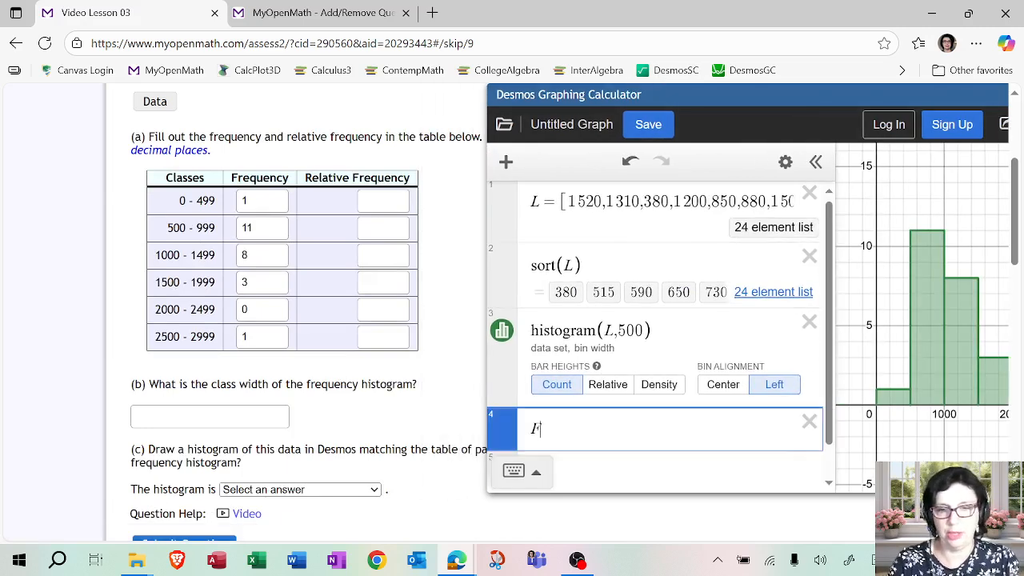
{"action": "type", "text": "= "}
{"action": "type", "text": "[1,"}
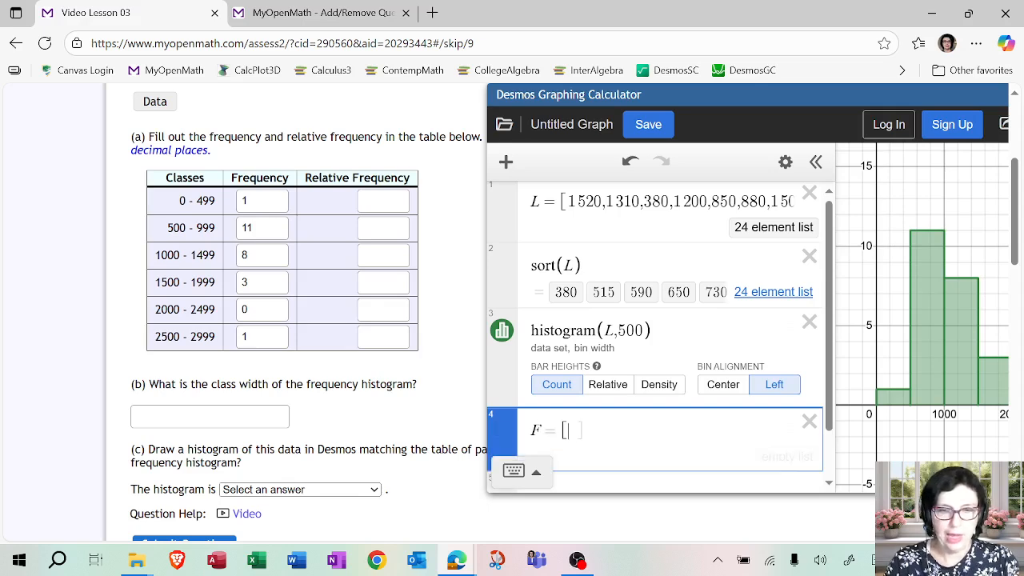
{"action": "type", "text": "11,8,3,0"}
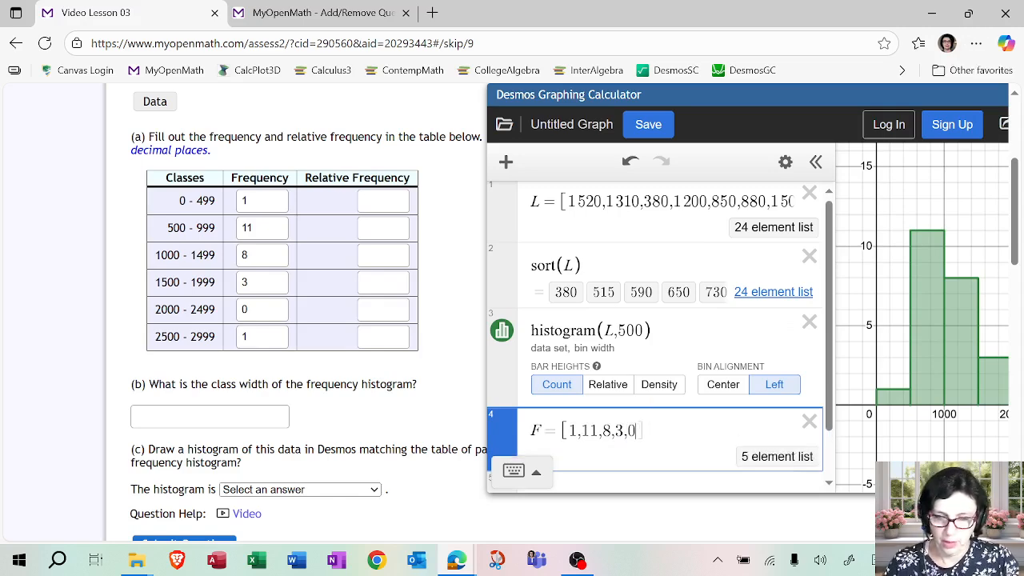
{"action": "type", "text": ",1"}
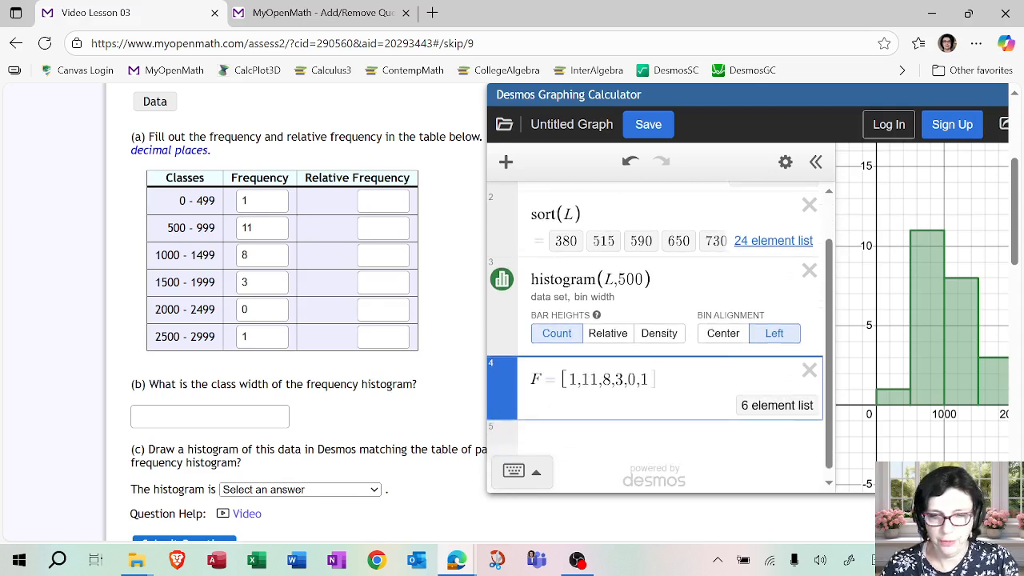
{"action": "key", "text": "Return"}
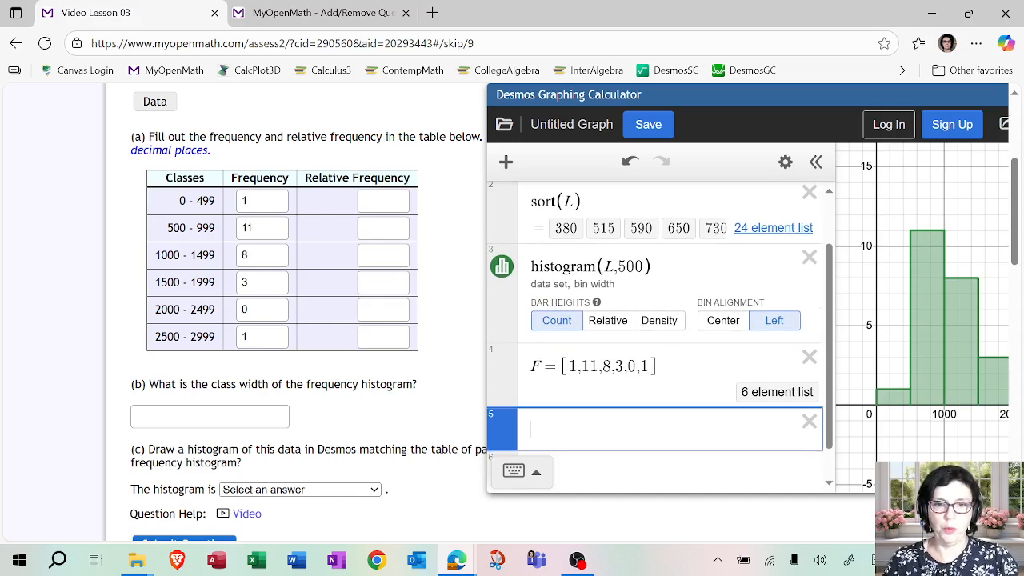
Add round(F/total(F),3) as the fifth expression to compute the relative frequencies to three decimal places.
{"action": "type", "text": "round("}
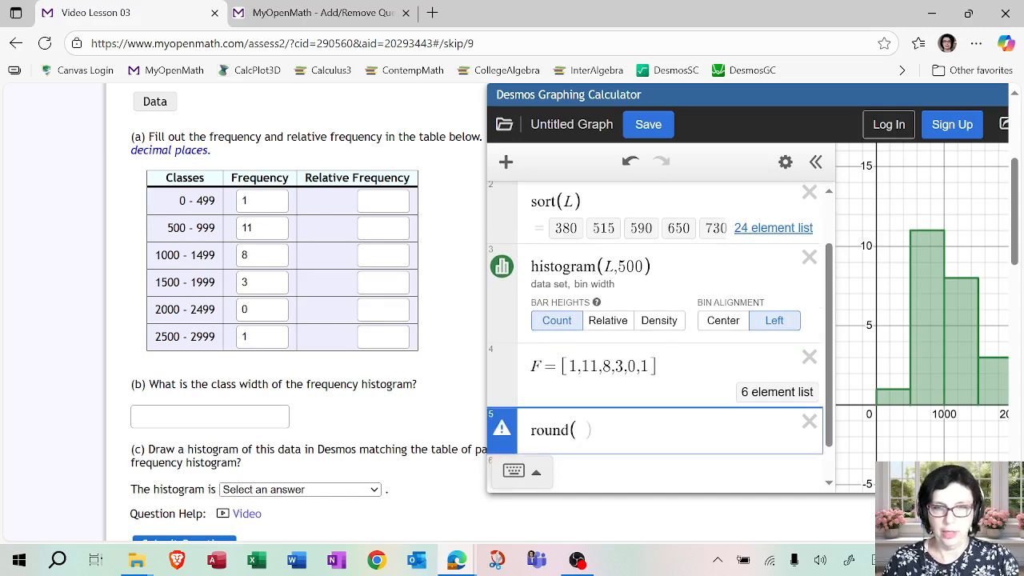
{"action": "type", "text": "F"}
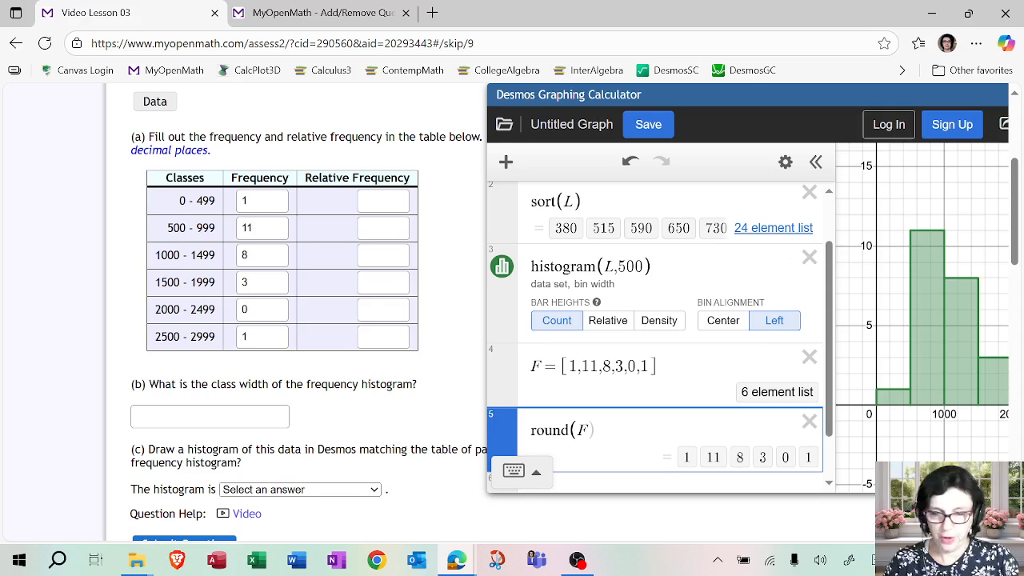
{"action": "type", "text": "/total"}
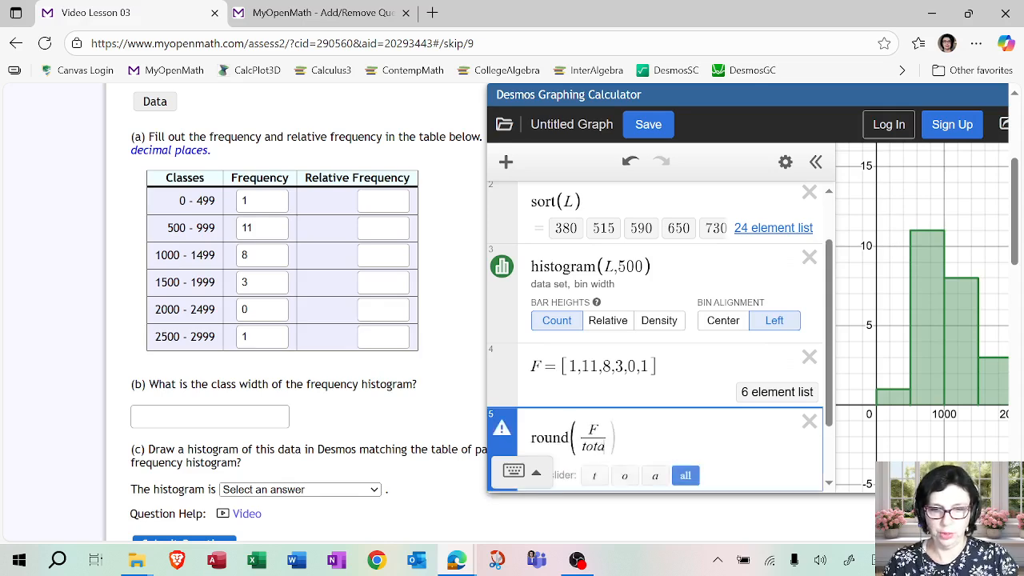
{"action": "type", "text": "(F"}
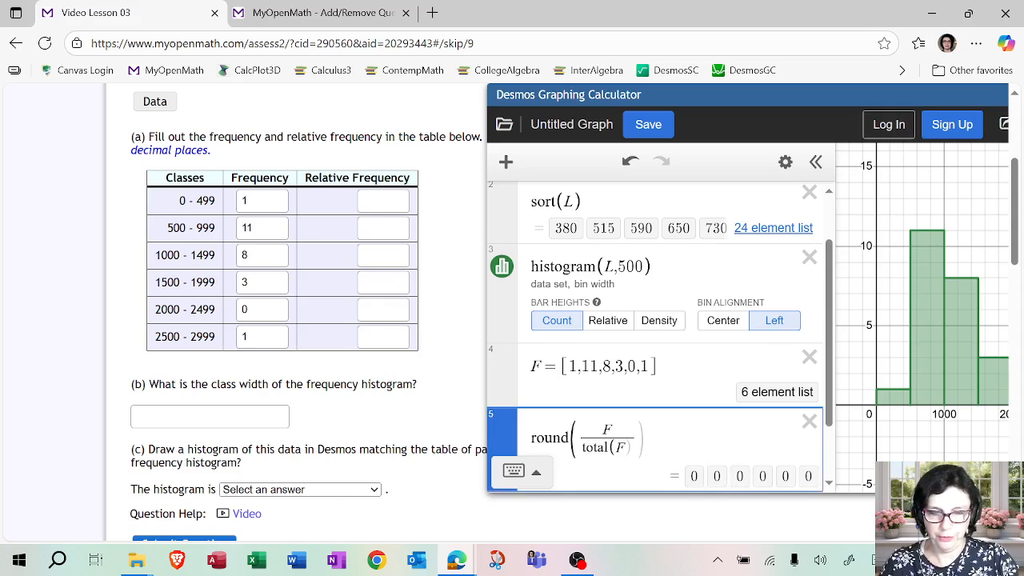
{"action": "key", "text": "Right"}
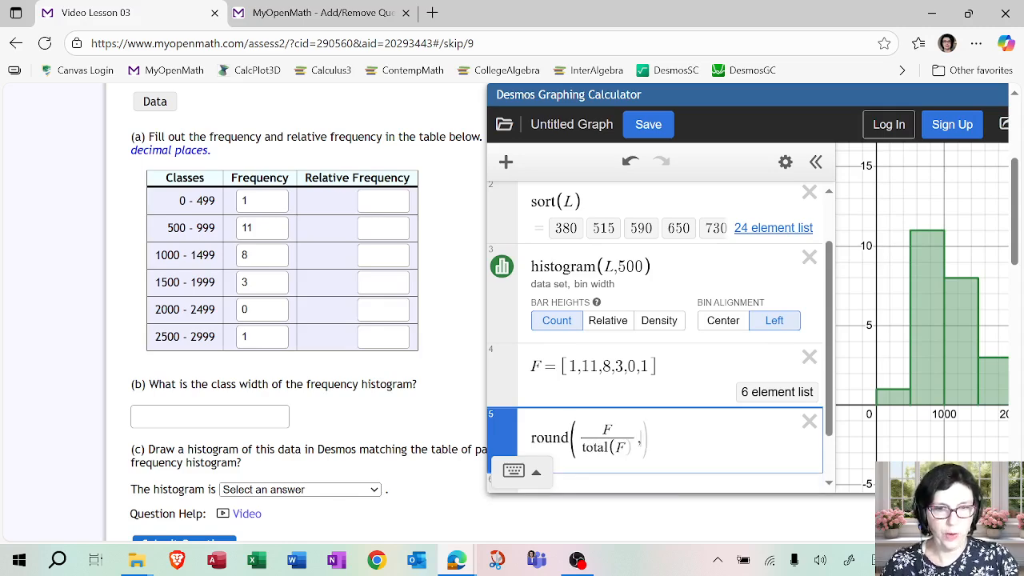
{"action": "type", "text": ",3"}
{"action": "left_click_drag", "start_coordinate": [724, 108], "coordinate": [669, 115]}
{"action": "scroll", "coordinate": [670, 296], "scroll_direction": "down", "scroll_amount": 2}
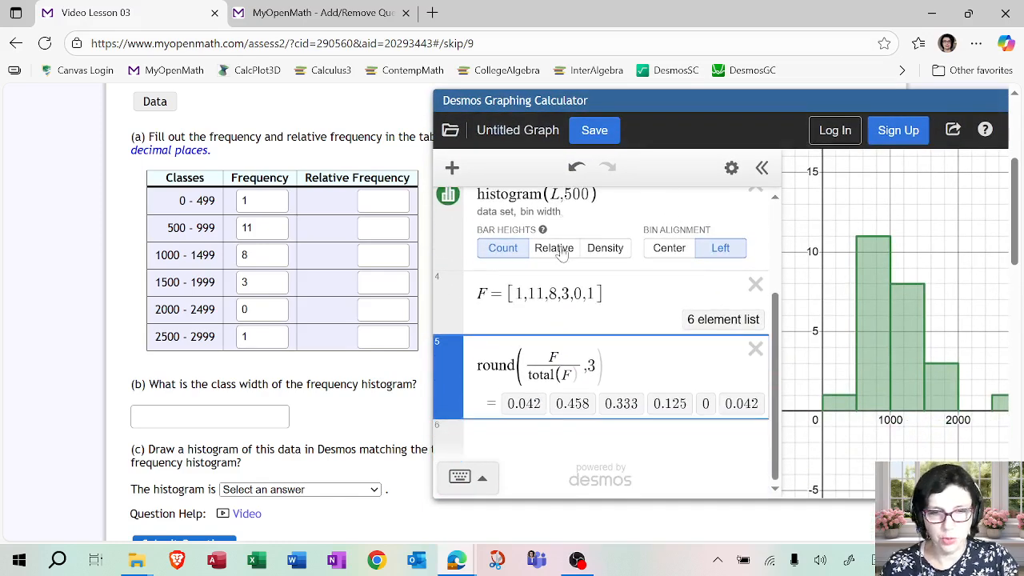
Enter relative frequencies 0.042, 0.458 and 0.333 for the classes 0 - 499, 500 - 999 and 1000 - 1499.
{"action": "left_click_drag", "start_coordinate": [591, 112], "coordinate": [678, 115]}
{"action": "left_click", "coordinate": [387, 202]}
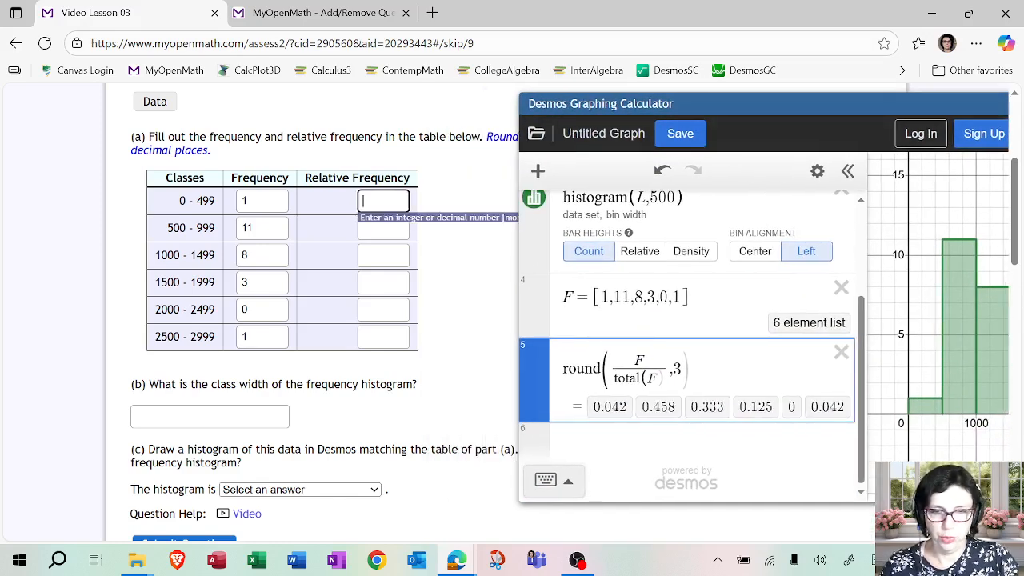
{"action": "type", "text": "0.042"}
{"action": "key", "text": "Tab"}
{"action": "type", "text": "0"}
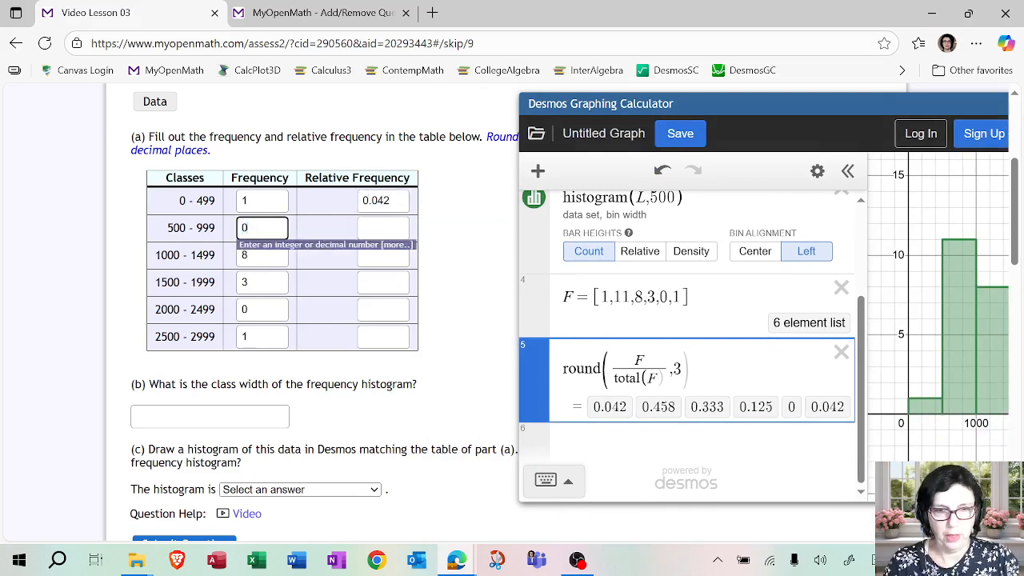
{"action": "key", "text": "ctrl+z"}
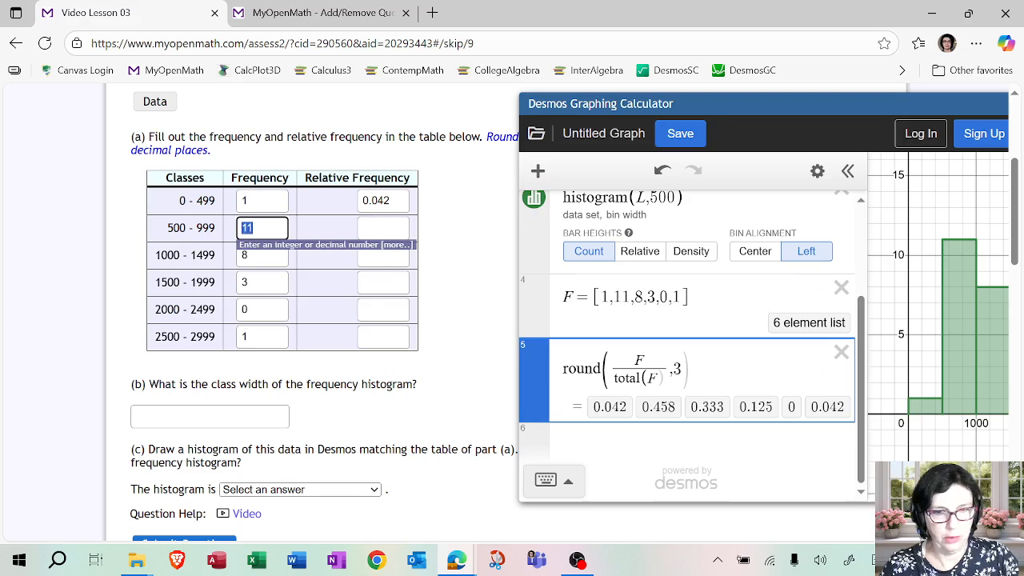
{"action": "key", "text": "Tab"}
{"action": "type", "text": "0.458"}
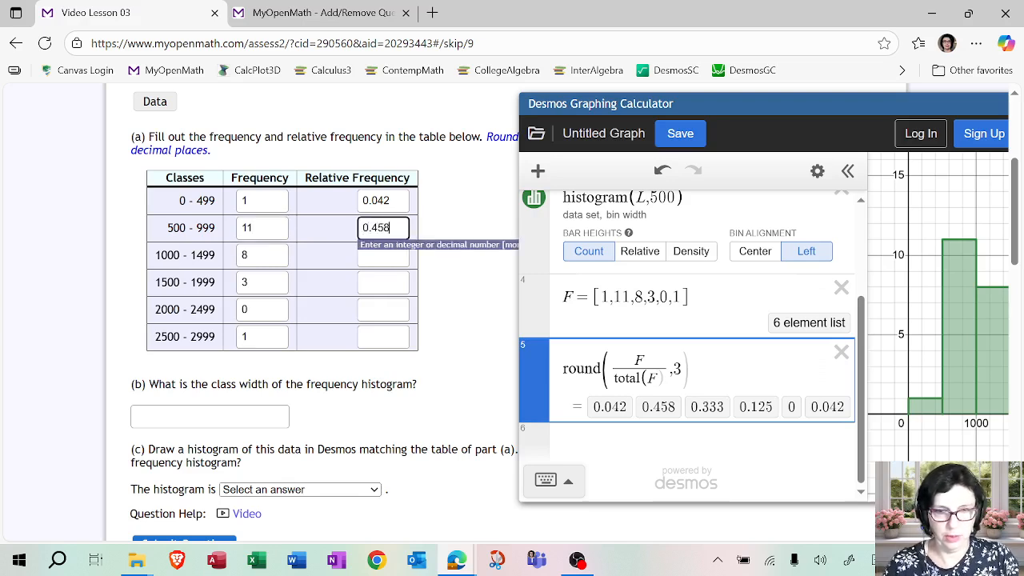
{"action": "key", "text": "Tab"}
{"action": "key", "text": "Tab"}
{"action": "type", "text": "0.333"}
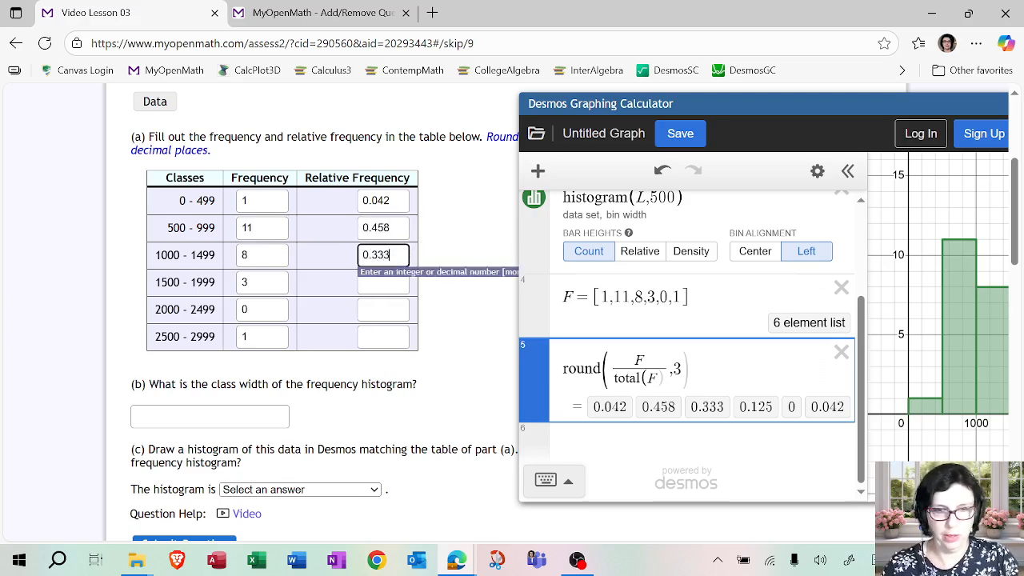
Enter relative frequencies 0.125, 0 and 0.042 for the classes 1500 - 1999, 2000 - 2499 and 2500 - 2999.
{"action": "key", "text": "Tab"}
{"action": "key", "text": "Tab"}
{"action": "type", "text": "0.125"}
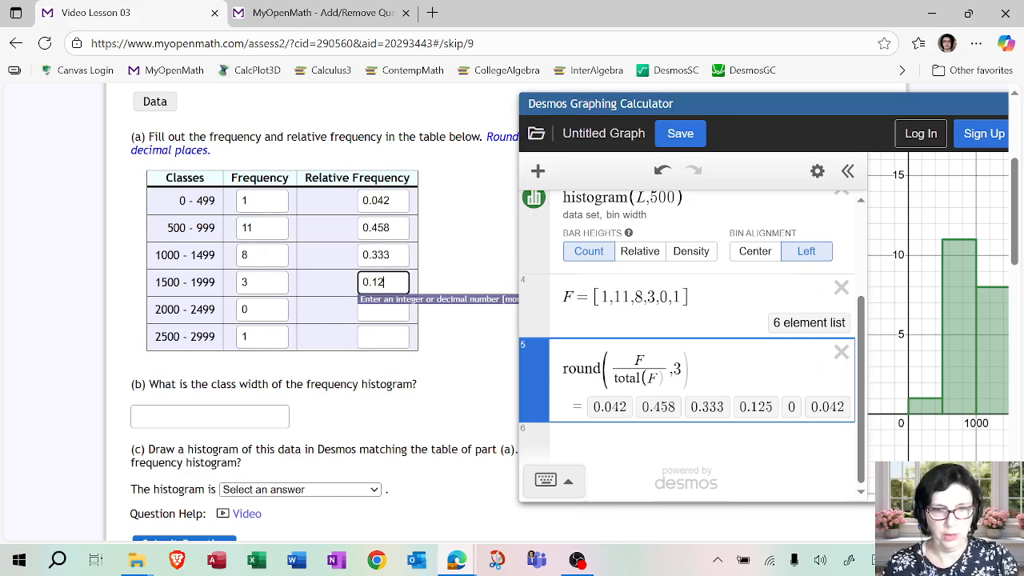
{"action": "key", "text": "Tab"}
{"action": "key", "text": "Tab"}
{"action": "key", "text": "Tab"}
{"action": "key", "text": "Tab"}
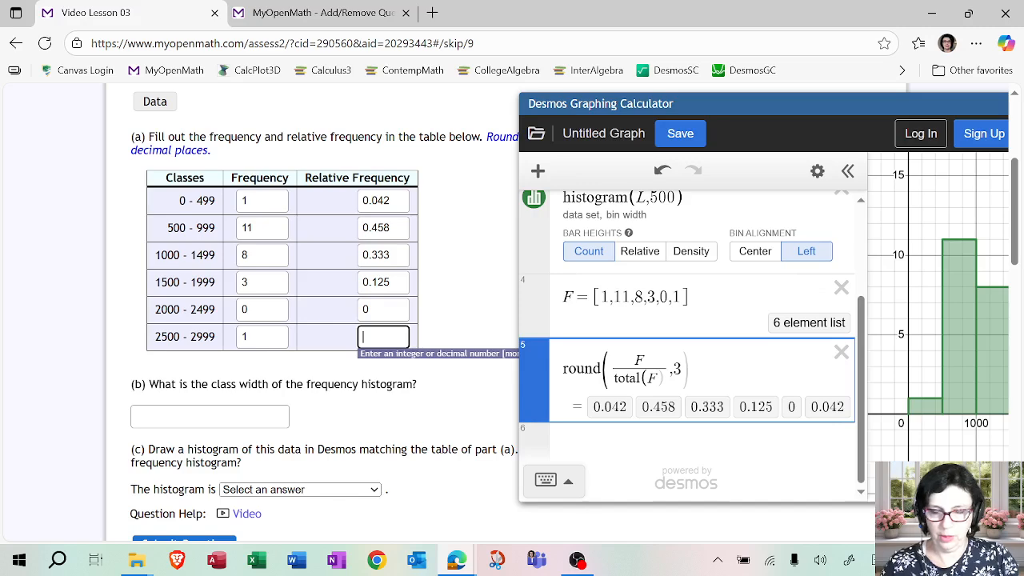
{"action": "type", "text": "0.042"}
{"action": "left_click", "coordinate": [458, 306]}
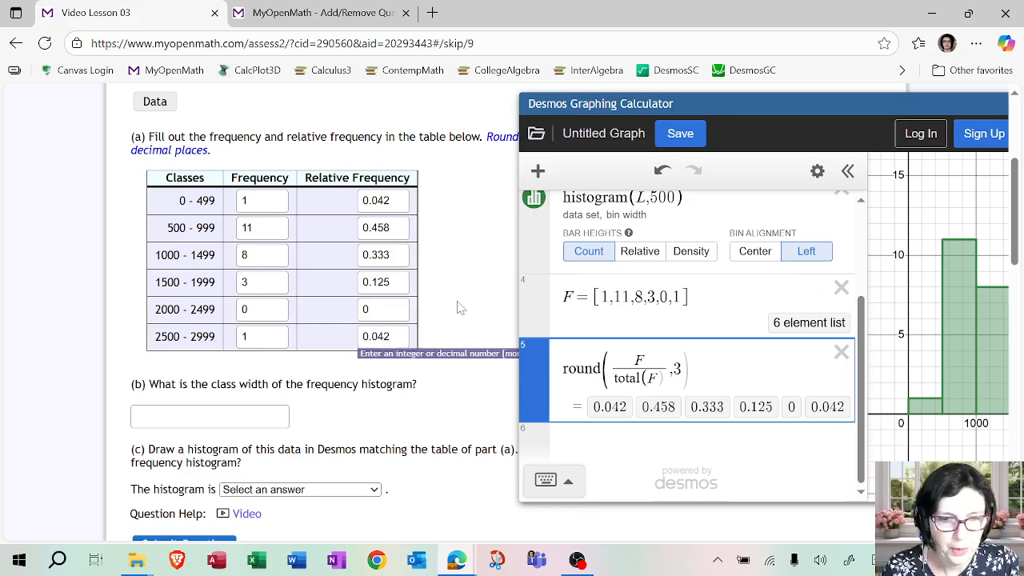
Enter 500 as the class width in part (b).
{"action": "scroll", "coordinate": [447, 304], "scroll_direction": "down", "scroll_amount": 1}
{"action": "left_click", "coordinate": [200, 337]}
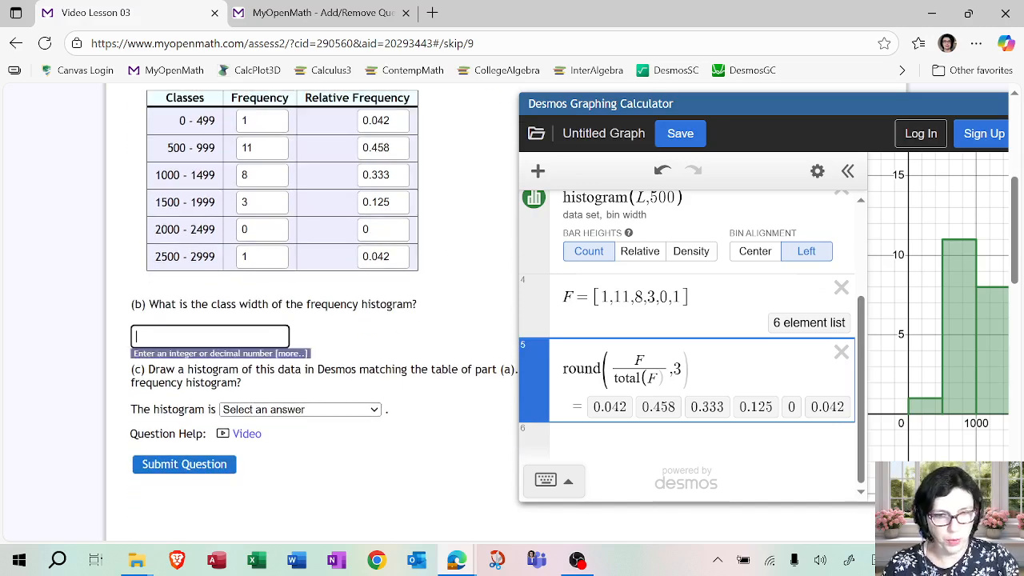
{"action": "type", "text": "500"}
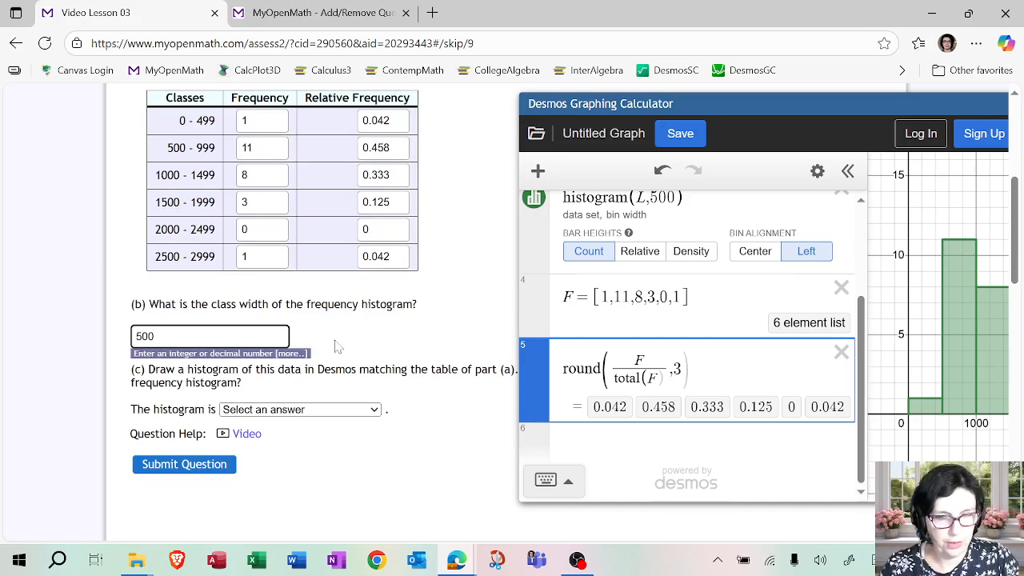
{"action": "left_click", "coordinate": [384, 347]}
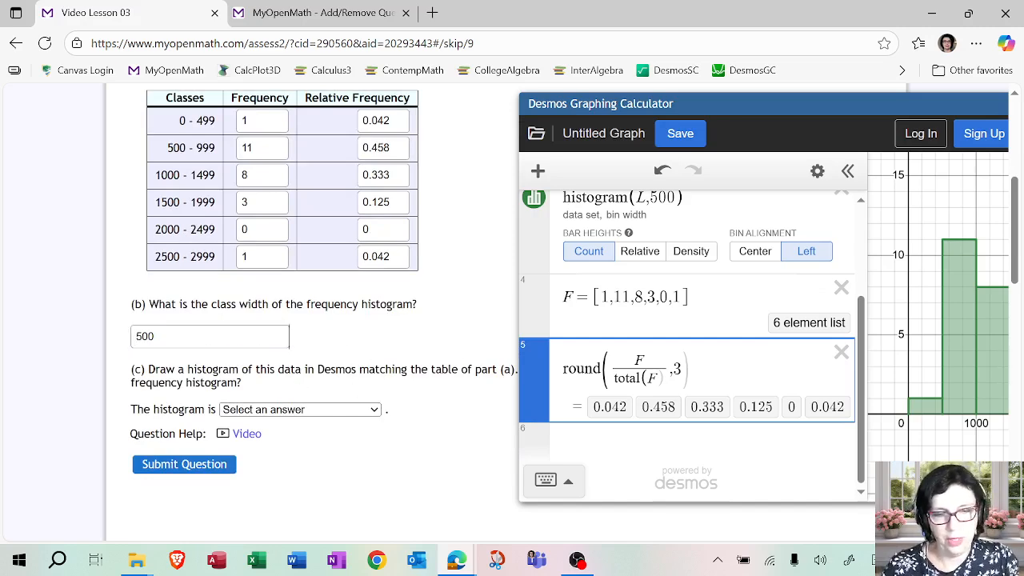
Examine the histogram's overall shape and choose skewed right as the answer to part (c).
{"action": "left_click_drag", "start_coordinate": [712, 110], "coordinate": [439, 101]}
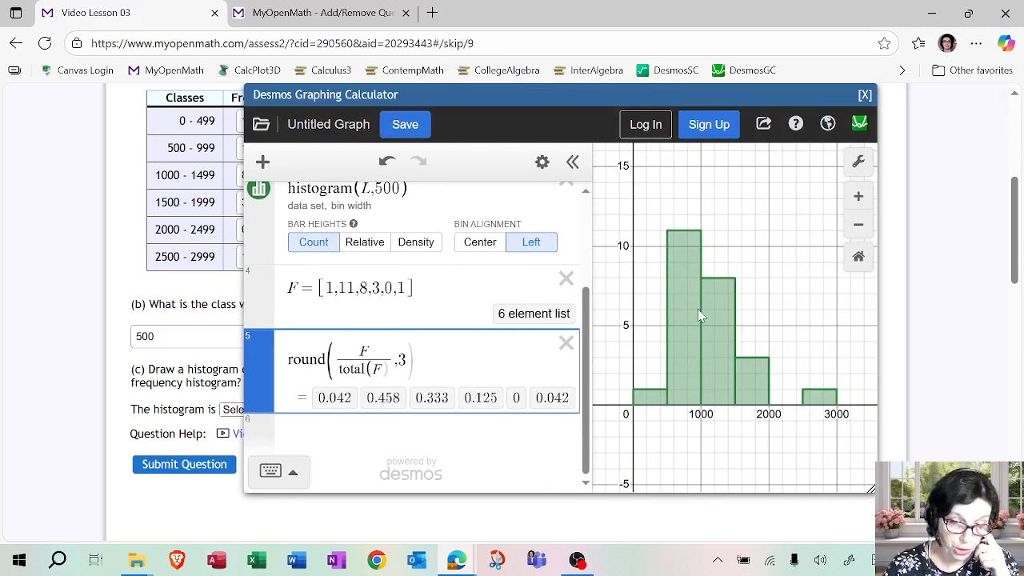
{"action": "left_click_drag", "start_coordinate": [512, 102], "coordinate": [563, 102]}
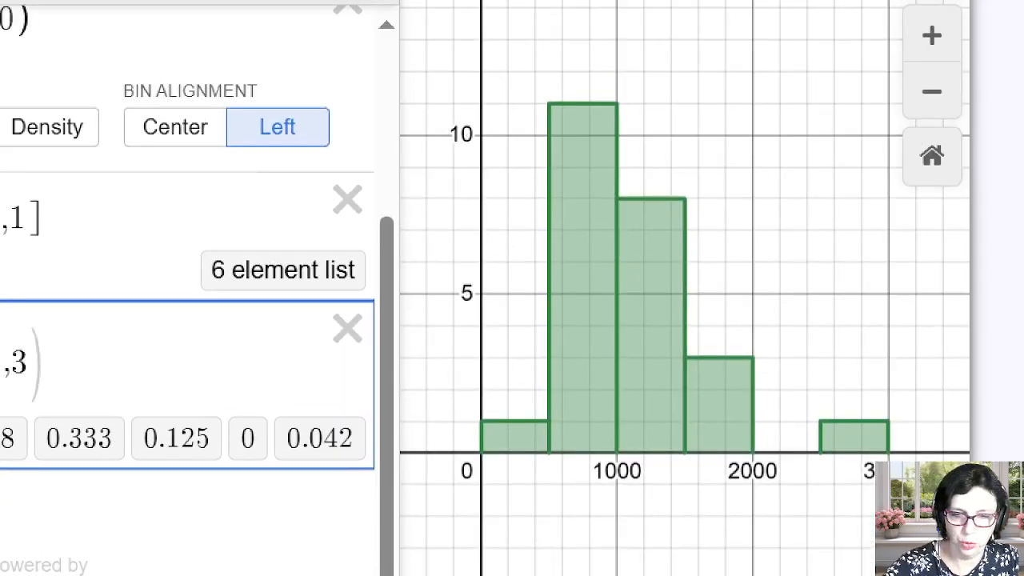
{"action": "mouse_move", "coordinate": [497, 424]}
{"action": "left_mouse_down"}
{"action": "mouse_move", "coordinate": [507, 347]}
{"action": "mouse_move", "coordinate": [660, 160]}
{"action": "mouse_move", "coordinate": [864, 420]}
{"action": "mouse_move", "coordinate": [939, 433]}
{"action": "left_mouse_up"}
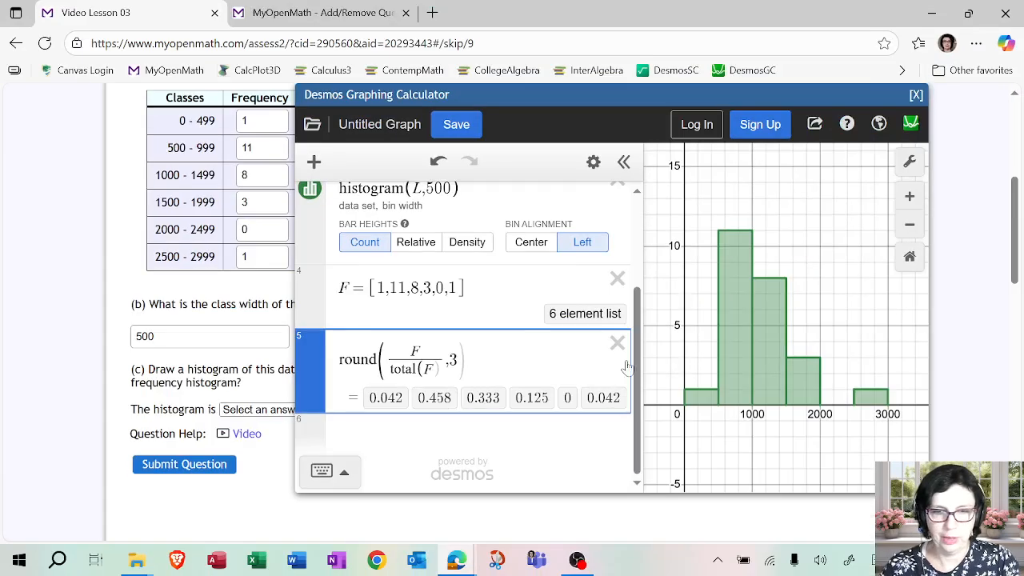
{"action": "left_click_drag", "start_coordinate": [515, 92], "coordinate": [768, 96]}
{"action": "left_click", "coordinate": [298, 409]}
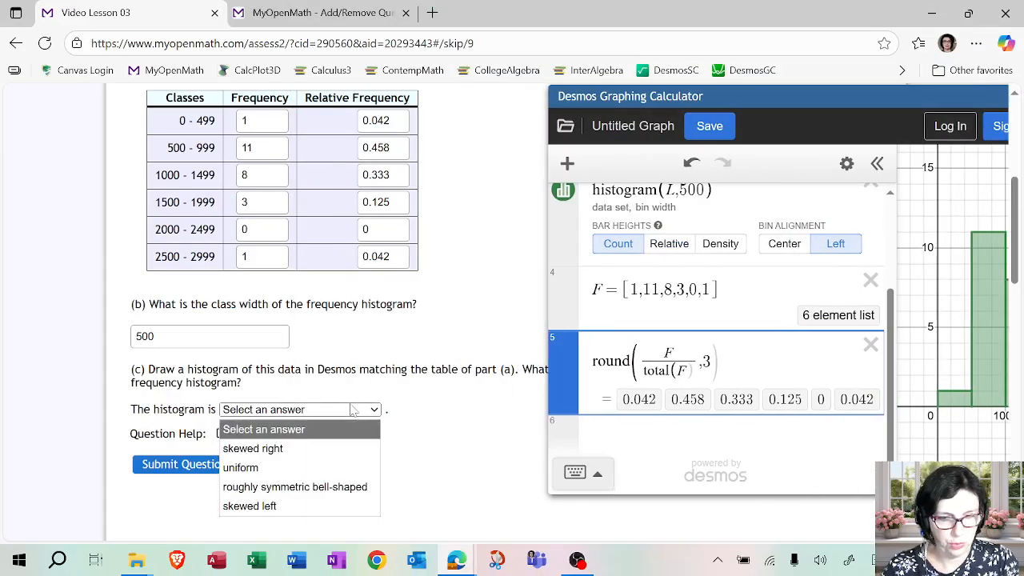
{"action": "left_click", "coordinate": [253, 448]}
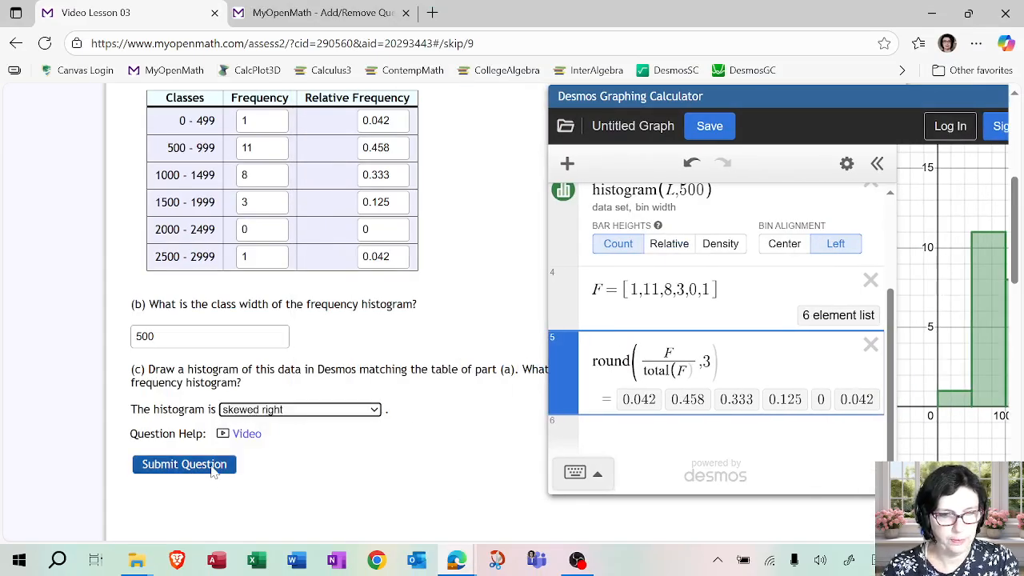